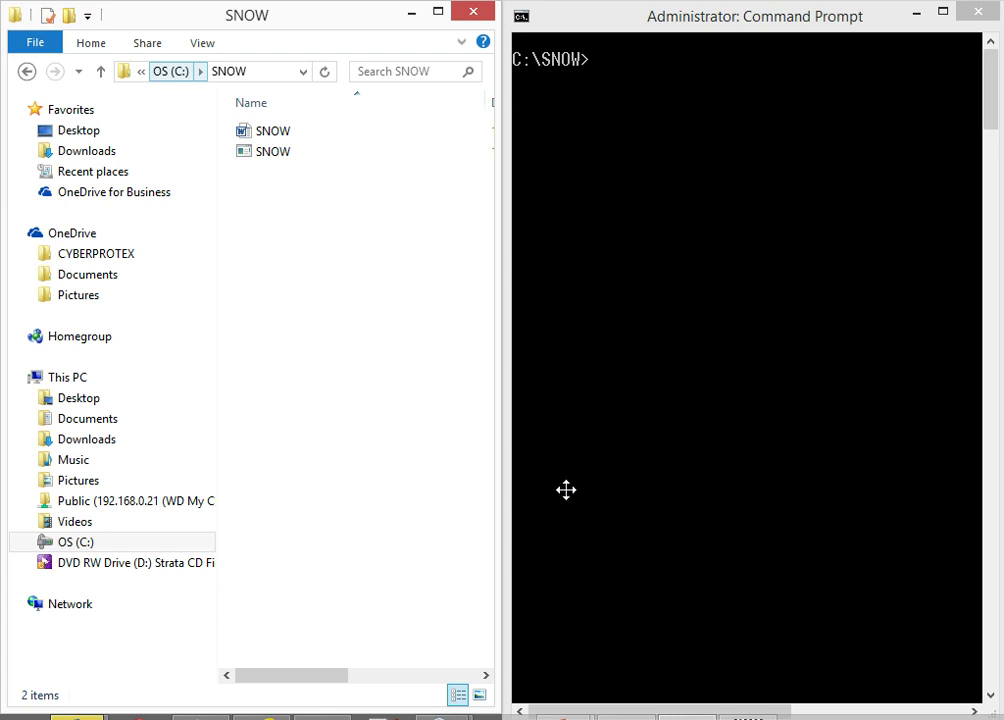
Focus the Command Prompt at C:\SNOW to enter the snow command for SNOW.DOC
{"action": "left_click", "coordinate": [650, 374]}
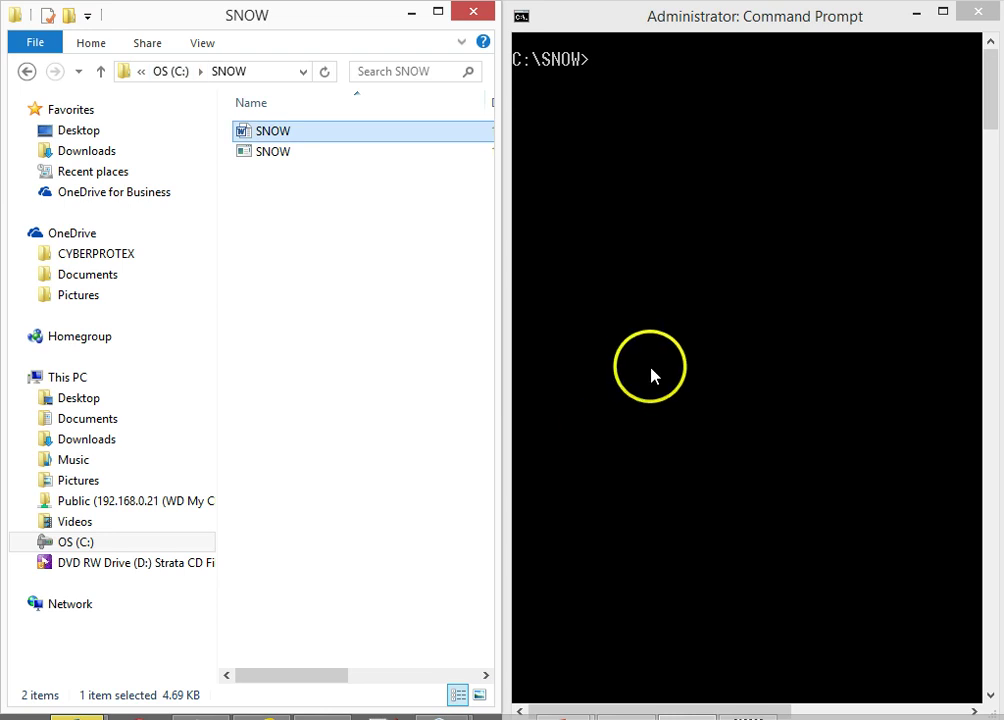
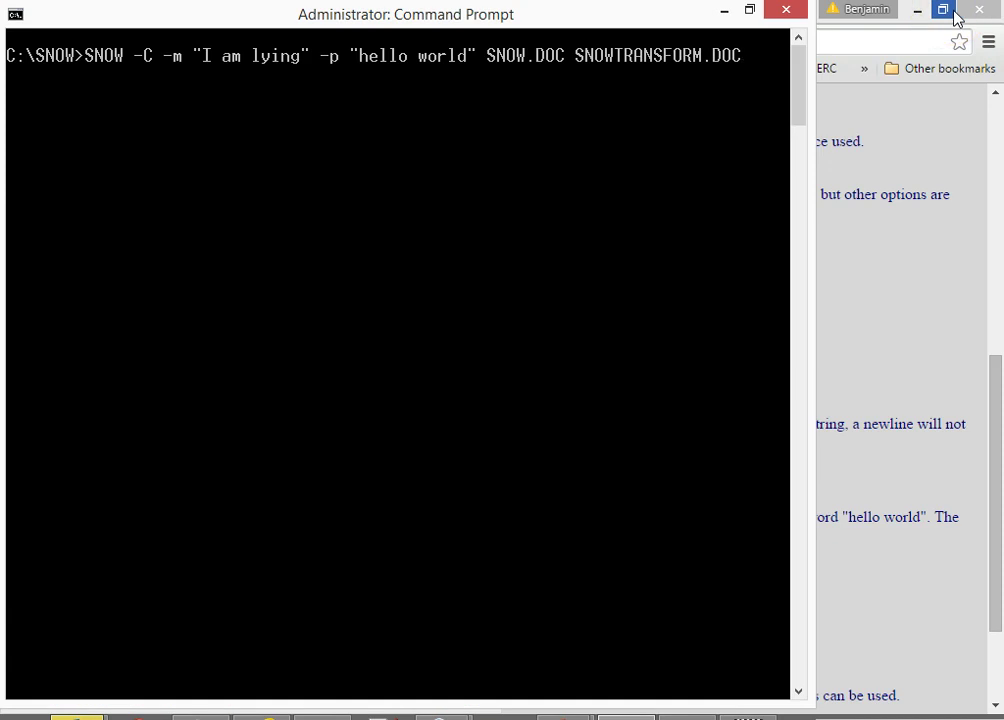
Replace 'I am lying' in the SNOW -m message with a short all-caps praise of the author
{"action": "key", "text": "Left"}
{"action": "key", "text": "Left"}
{"action": "key", "text": "Left"}
{"action": "key", "text": "Left"}
{"action": "key", "text": "Left"}
{"action": "key", "text": "Left"}
{"action": "key", "text": "Left"}
{"action": "key", "text": "Left"}
{"action": "key", "text": "Left"}
{"action": "key", "text": "Left"}
{"action": "key", "text": "Left"}
{"action": "key", "text": "Left"}
{"action": "key", "text": "Left"}
{"action": "key", "text": "Left"}
{"action": "key", "text": "Left"}
{"action": "key", "text": "Left"}
{"action": "key", "text": "Left"}
{"action": "key", "text": "Left"}
{"action": "key", "text": "Left"}
{"action": "key", "text": "Left"}
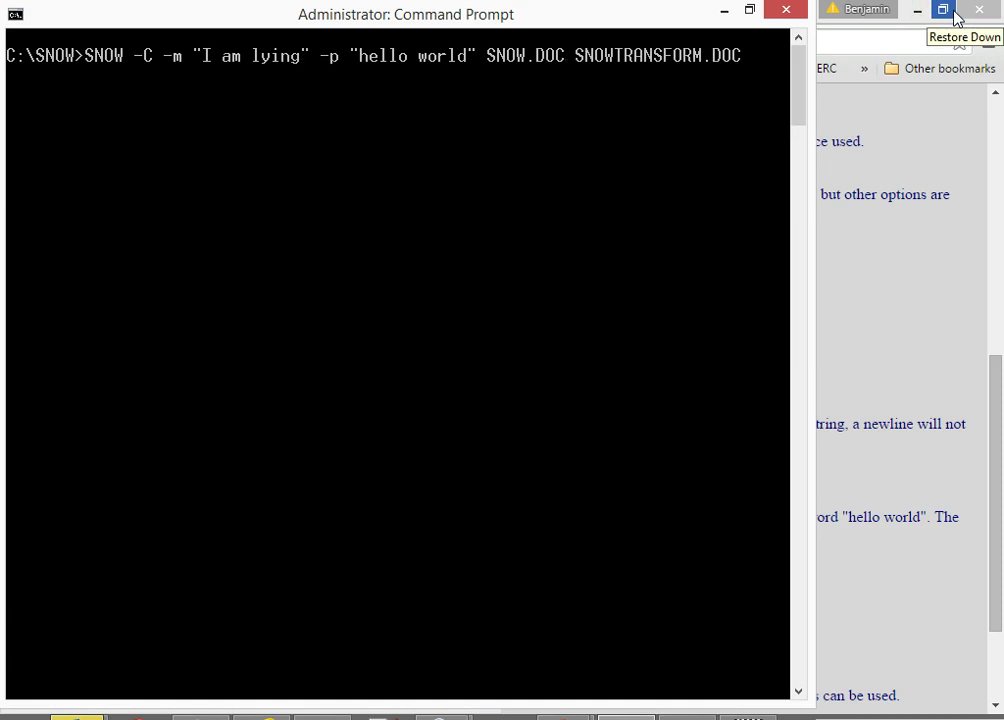
{"action": "key", "text": "Right"}
{"action": "key", "text": "Right"}
{"action": "key", "text": "Right"}
{"action": "key", "text": "Right"}
{"action": "key", "text": "Right"}
{"action": "key", "text": "Right"}
{"action": "key", "text": "Right"}
{"action": "key", "text": "BackSpace"}
{"action": "key", "text": "BackSpace"}
{"action": "key", "text": "BackSpace"}
{"action": "key", "text": "BackSpace"}
{"action": "key", "text": "BackSpace"}
{"action": "key", "text": "BackSpace"}
{"action": "key", "text": "BackSpace"}
{"action": "key", "text": "BackSpace"}
{"action": "key", "text": "BackSpace"}
{"action": "key", "text": "BackSpace"}
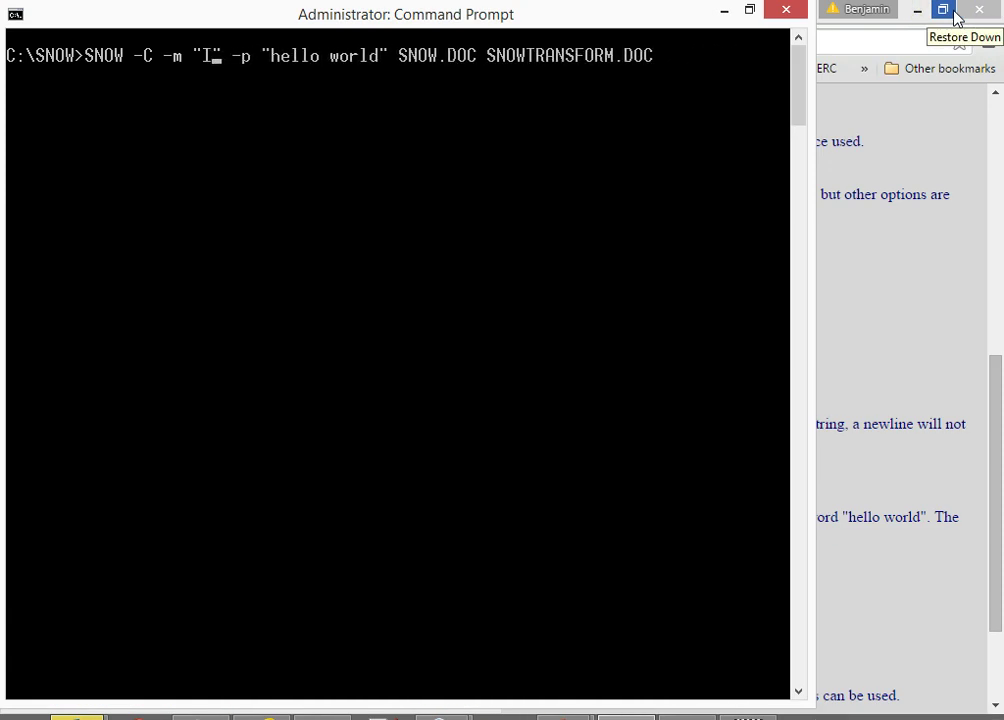
{"action": "type", "text": "BEN IS "}
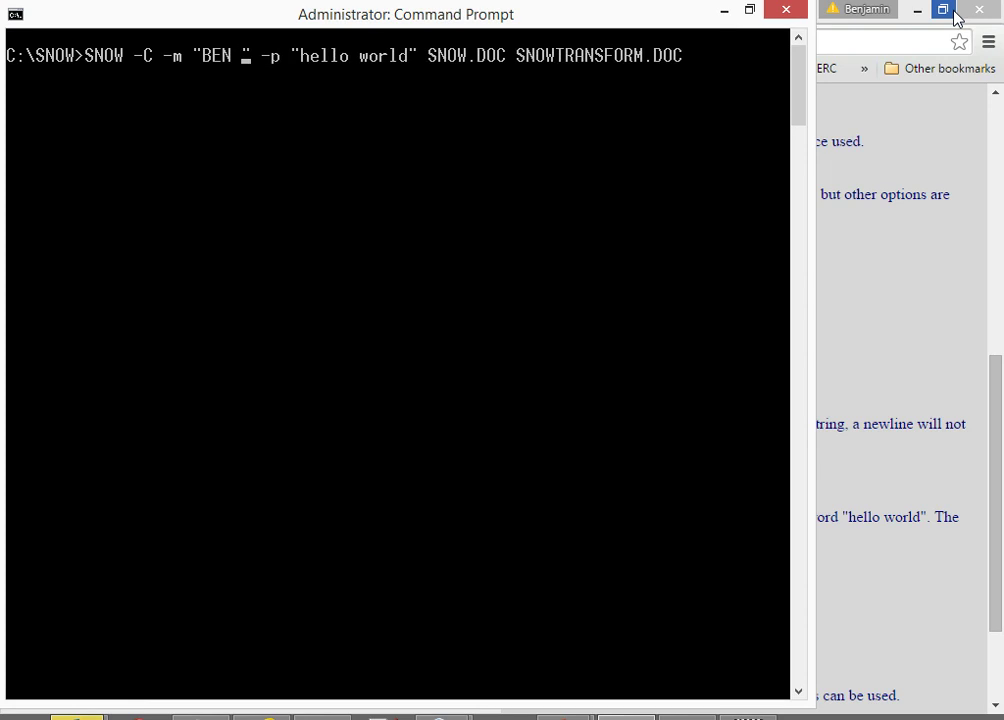
{"action": "type", "text": "AWESOME"}
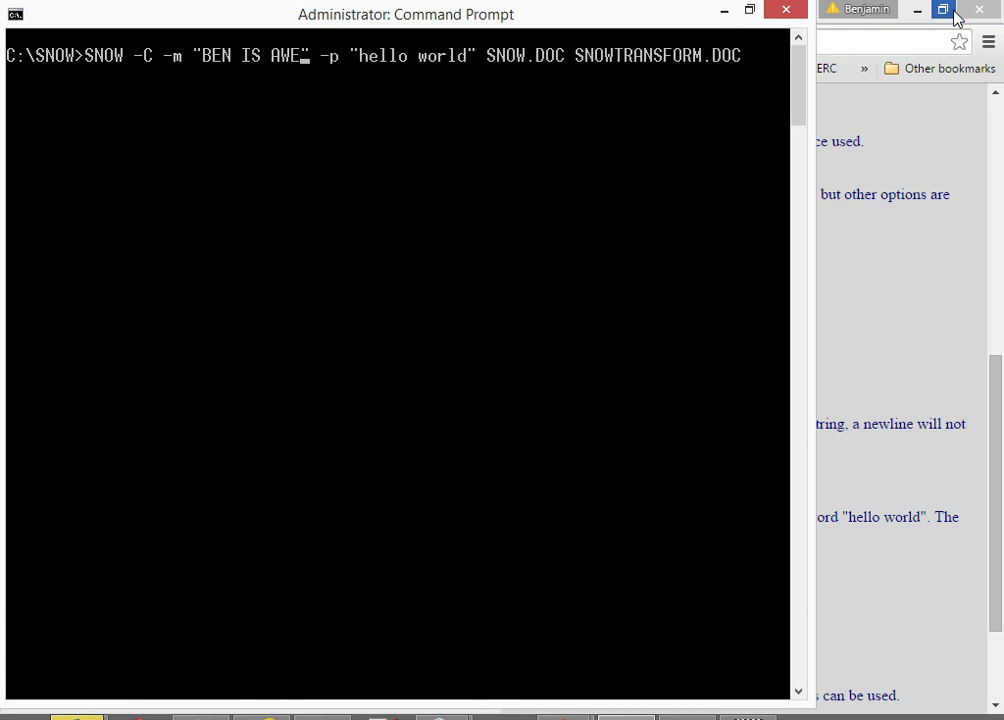
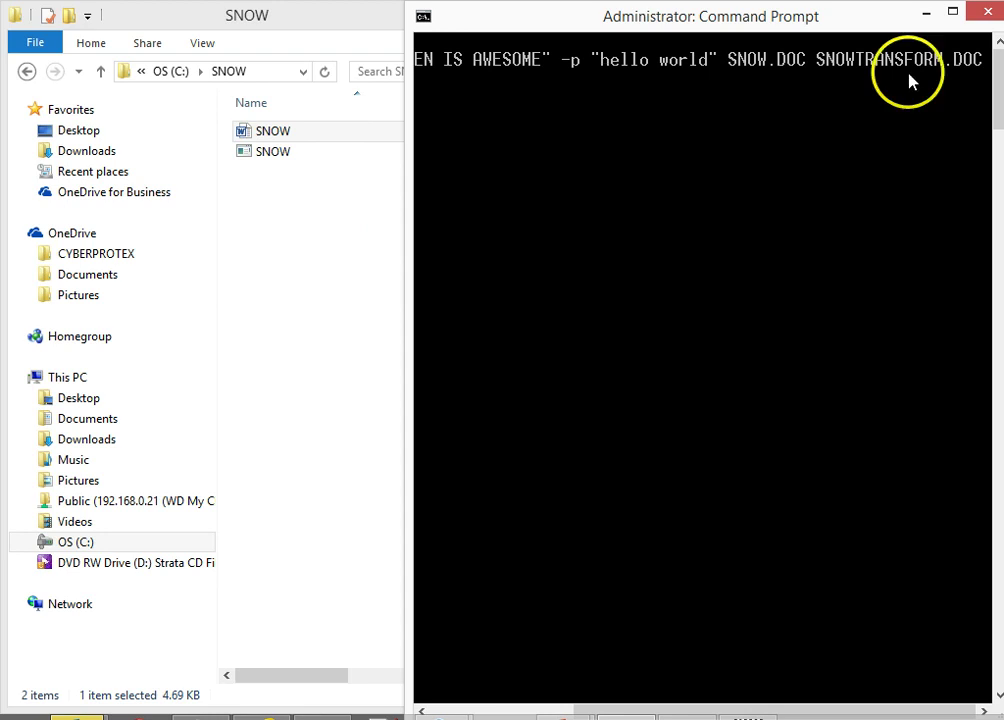
Rerun the SNOW -C command with the message 'ATTACK AT DAWN!!' to create SNOWTRANSFORM.DOC
{"action": "left_click_drag", "start_coordinate": [752, 710], "coordinate": [607, 710]}
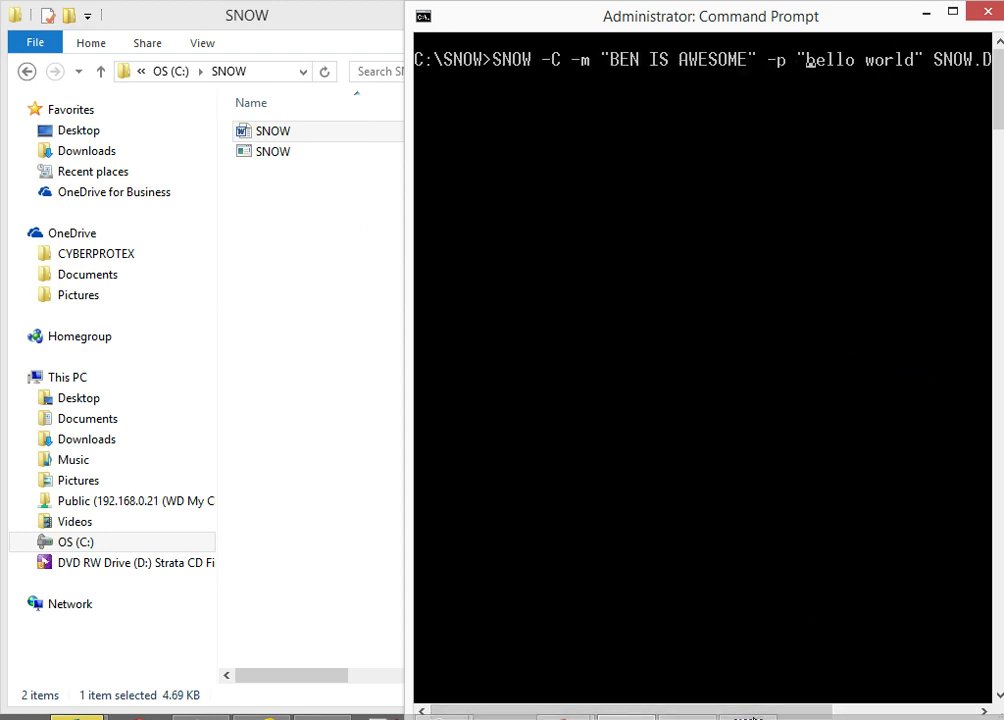
{"action": "key", "text": "Left"}
{"action": "key", "text": "Left"}
{"action": "key", "text": "Left"}
{"action": "key", "text": "Left"}
{"action": "key", "text": "Left"}
{"action": "key", "text": "Left"}
{"action": "key", "text": "Left"}
{"action": "left_click", "coordinate": [733, 62]}
{"action": "key", "text": "Delete"}
{"action": "key", "text": "BackSpace"}
{"action": "key", "text": "BackSpace"}
{"action": "key", "text": "BackSpace"}
{"action": "key", "text": "BackSpace"}
{"action": "key", "text": "BackSpace"}
{"action": "key", "text": "BackSpace"}
{"action": "key", "text": "BackSpace"}
{"action": "key", "text": "BackSpace"}
{"action": "key", "text": "BackSpace"}
{"action": "key", "text": "BackSpace"}
{"action": "key", "text": "BackSpace"}
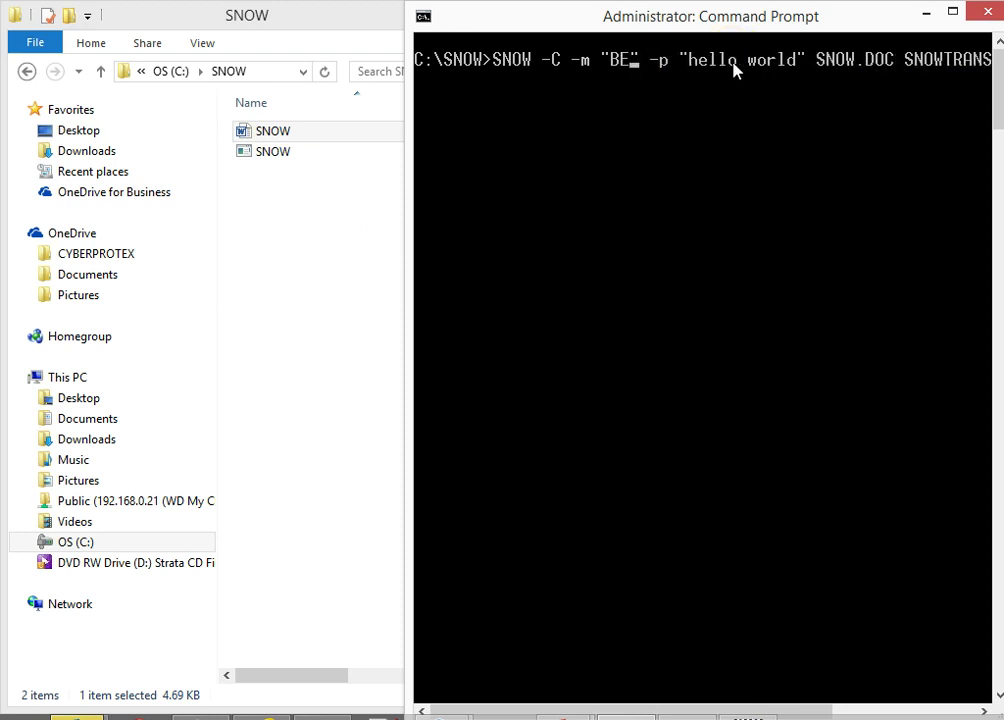
{"action": "key", "text": "BackSpace"}
{"action": "key", "text": "BackSpace"}
{"action": "type", "text": "ATTACK"}
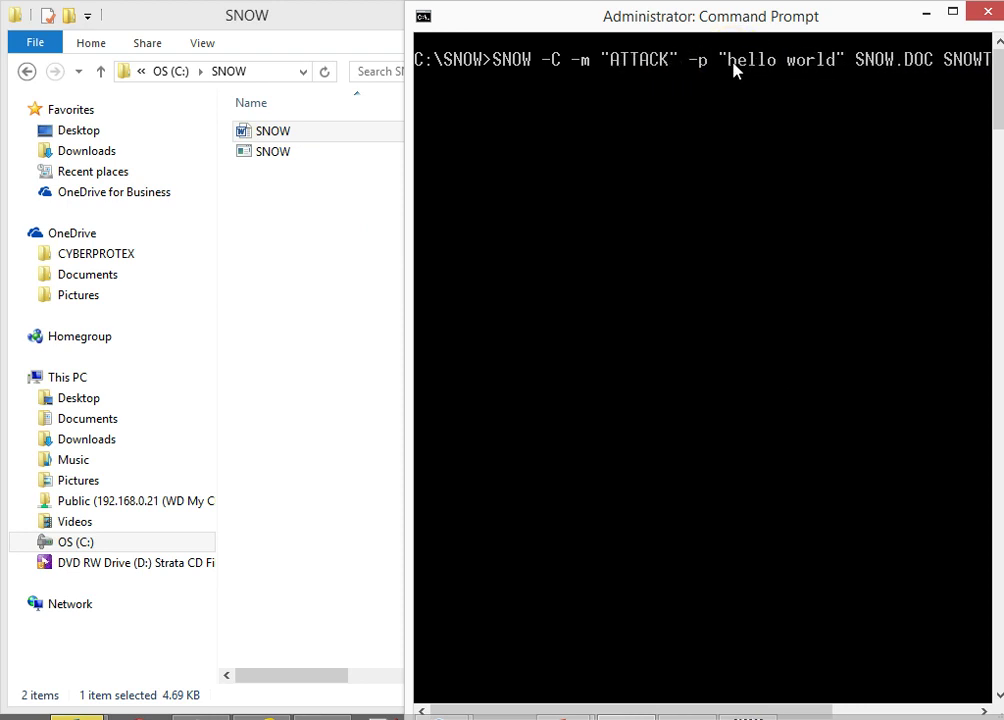
{"action": "type", "text": " AT DAWN"}
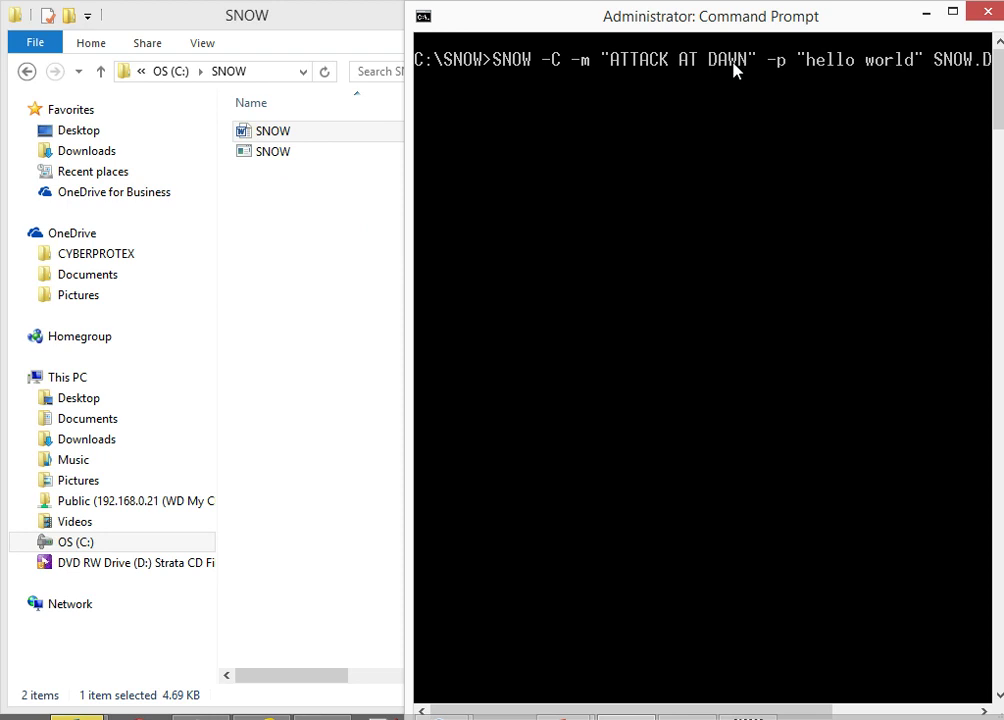
{"action": "type", "text": "!!"}
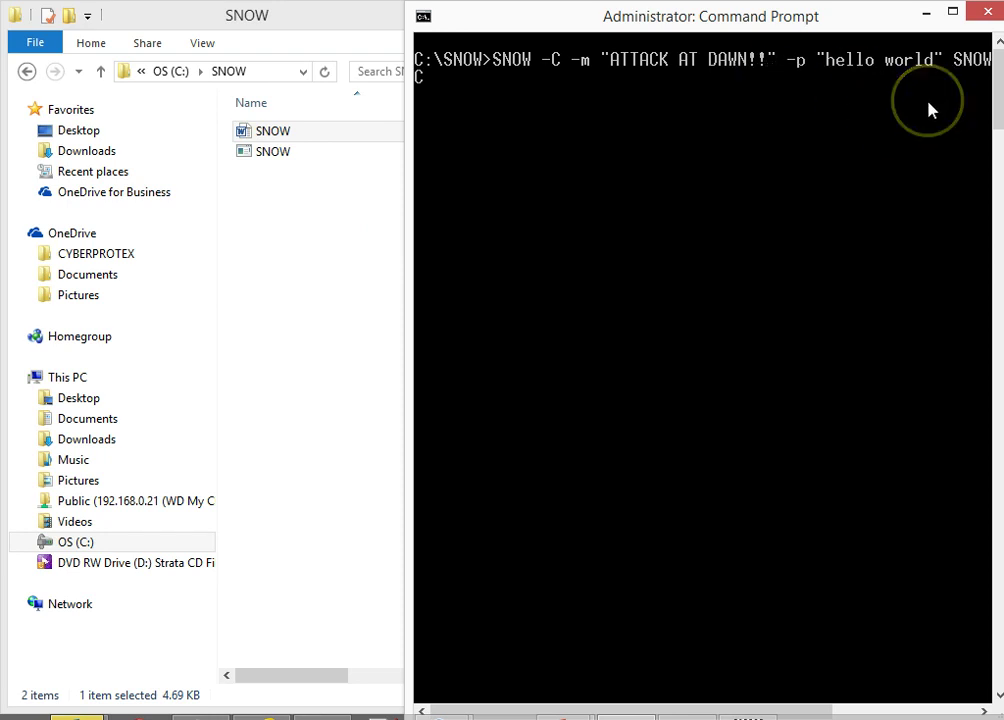
{"action": "key", "text": "Return"}
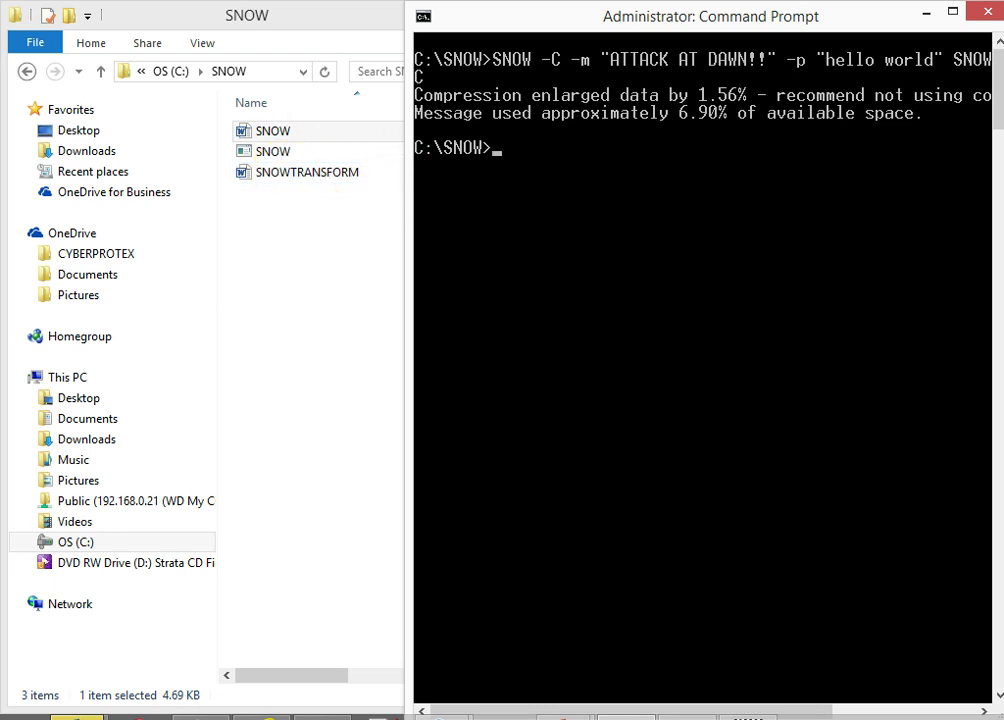
Check in File Explorer that SNOWTRANSFORM appears beside the original SNOW document
{"action": "left_click", "coordinate": [255, 15]}
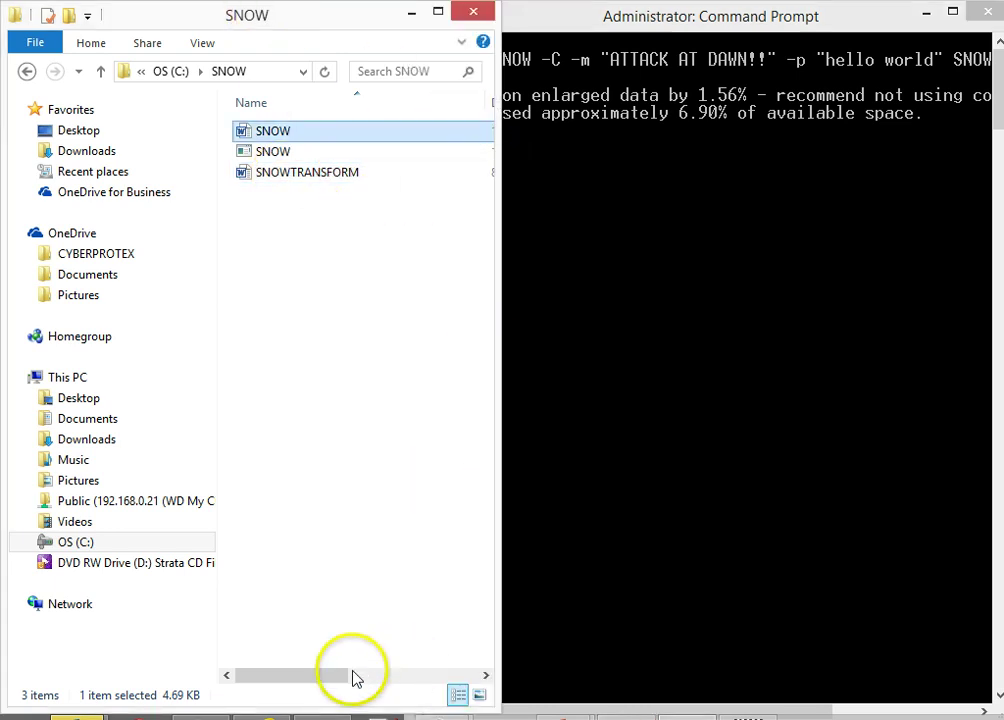
{"action": "left_click_drag", "start_coordinate": [336, 676], "coordinate": [497, 655]}
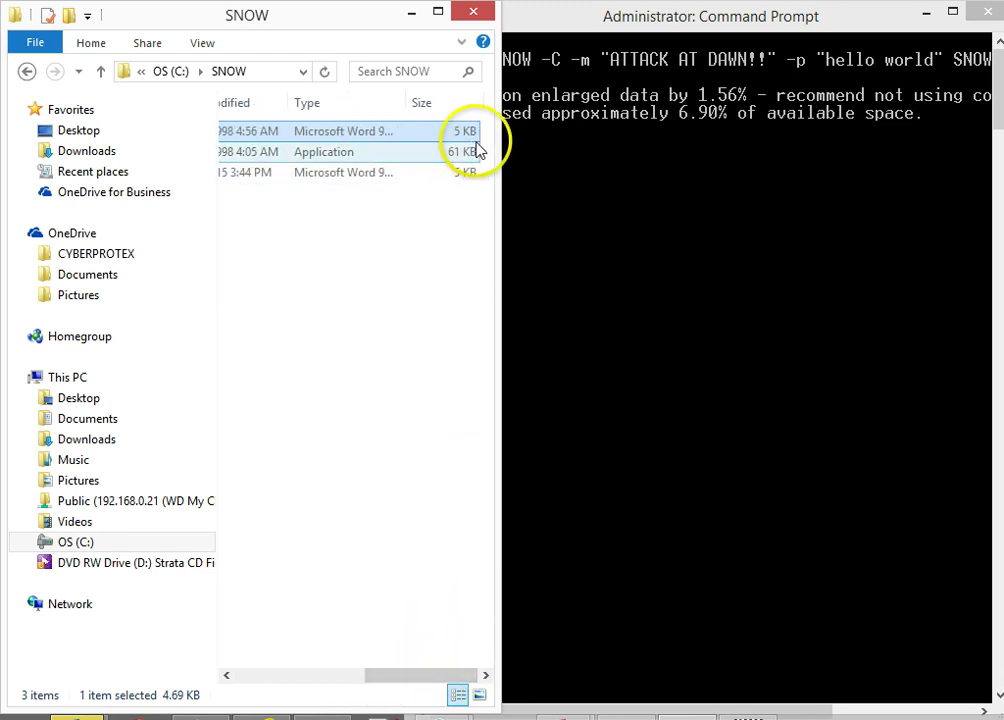
{"action": "left_click_drag", "start_coordinate": [410, 687], "coordinate": [253, 685]}
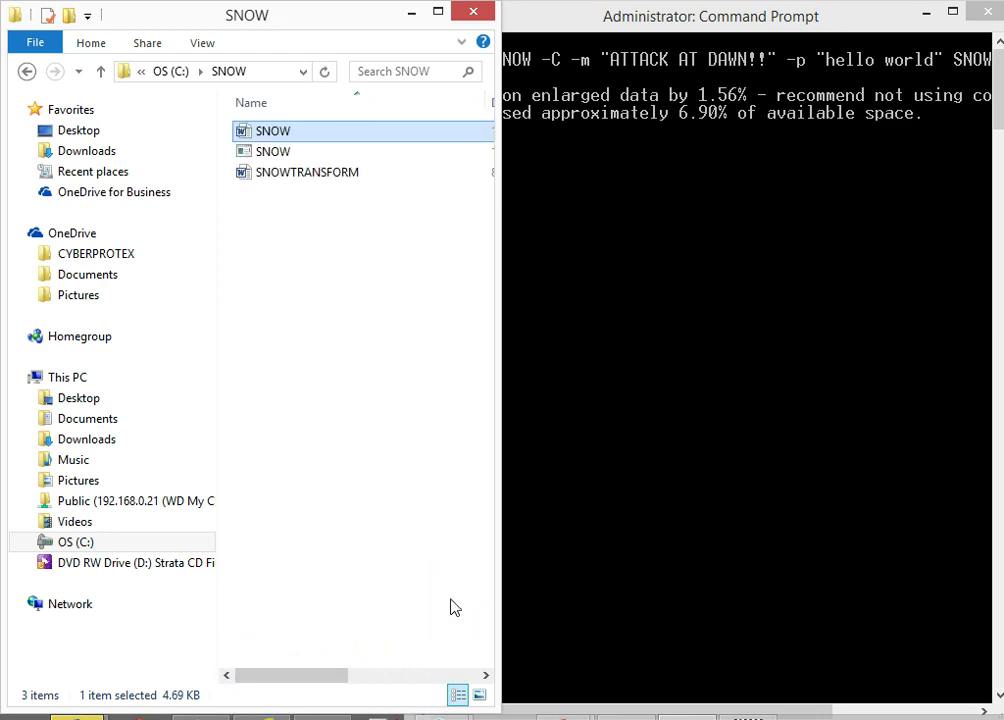
Recall the password-protected SNOW -C extraction command for SNOWTRANSFORM.DOC in Command Prompt
{"action": "key", "text": "alt+Tab"}
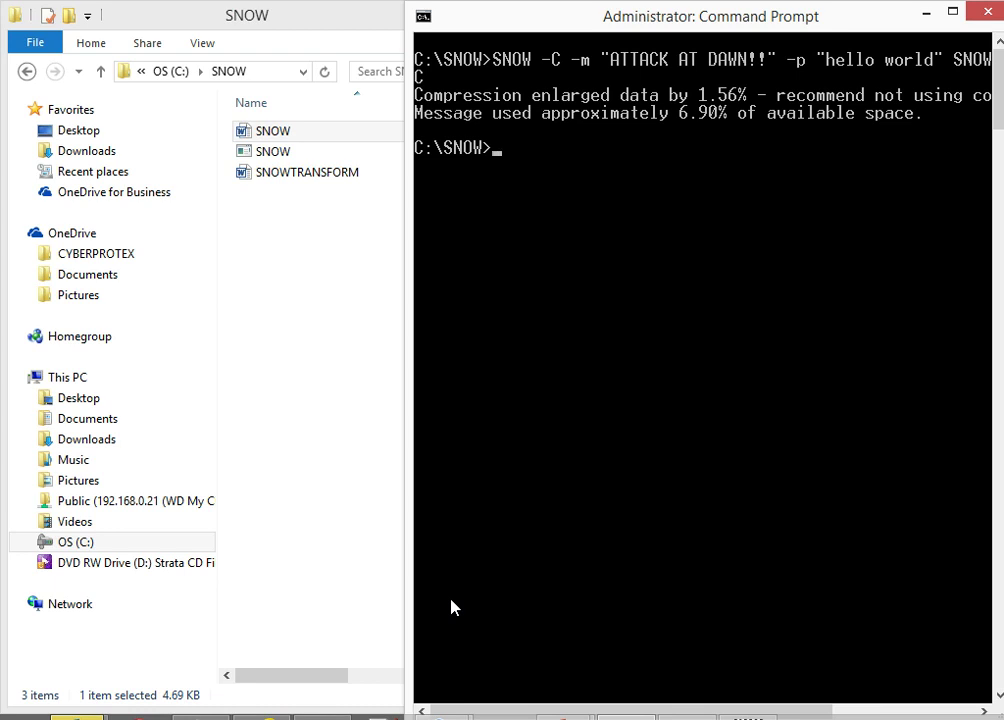
{"action": "key", "text": "Up"}
{"action": "key", "text": "Up"}
{"action": "left_click", "coordinate": [605, 152]}
{"action": "key", "text": "Up"}
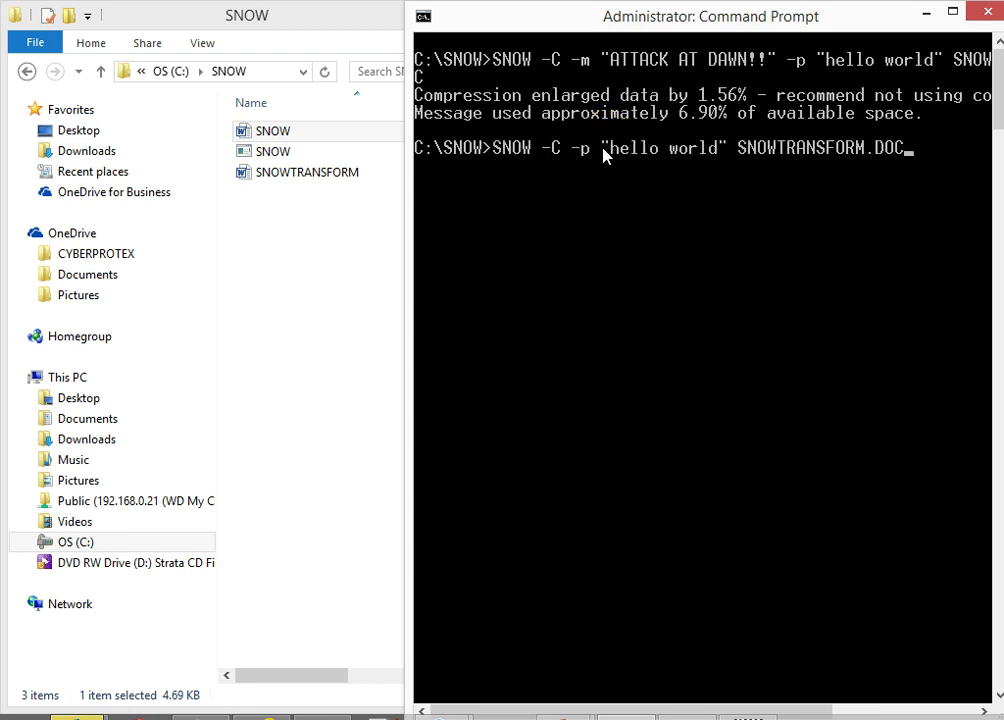
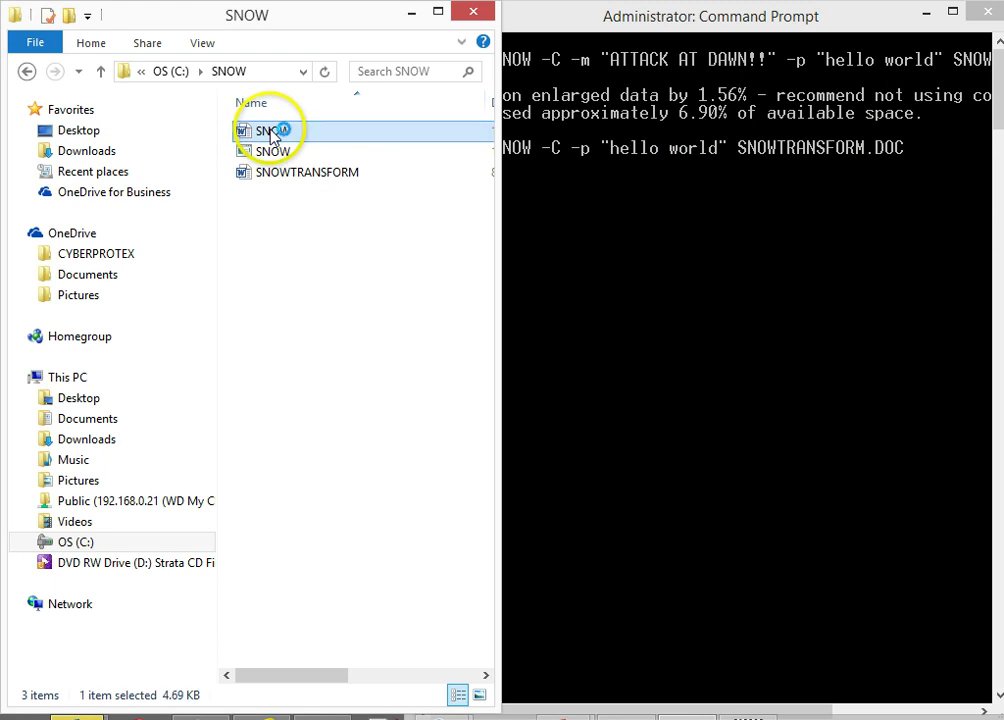
Open SNOWTRANSFORM and snap it to the right half, with SNOW on the left half
{"action": "left_click", "coordinate": [322, 178]}
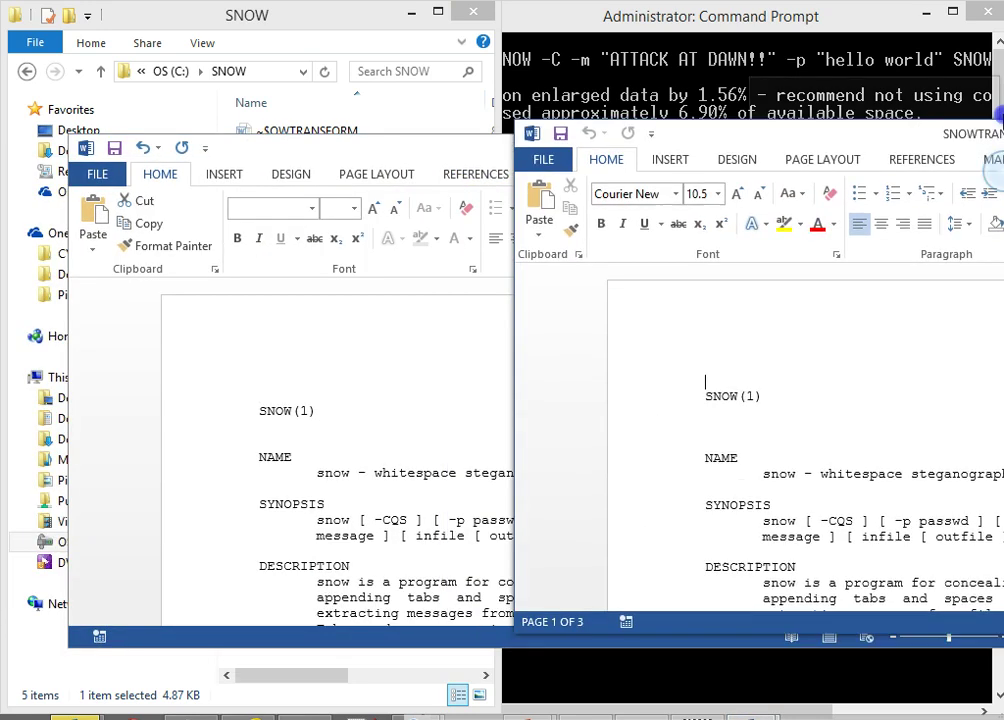
{"action": "left_click_drag", "start_coordinate": [995, 115], "coordinate": [1000, 115]}
{"action": "left_click_drag", "start_coordinate": [336, 150], "coordinate": [2, 150]}
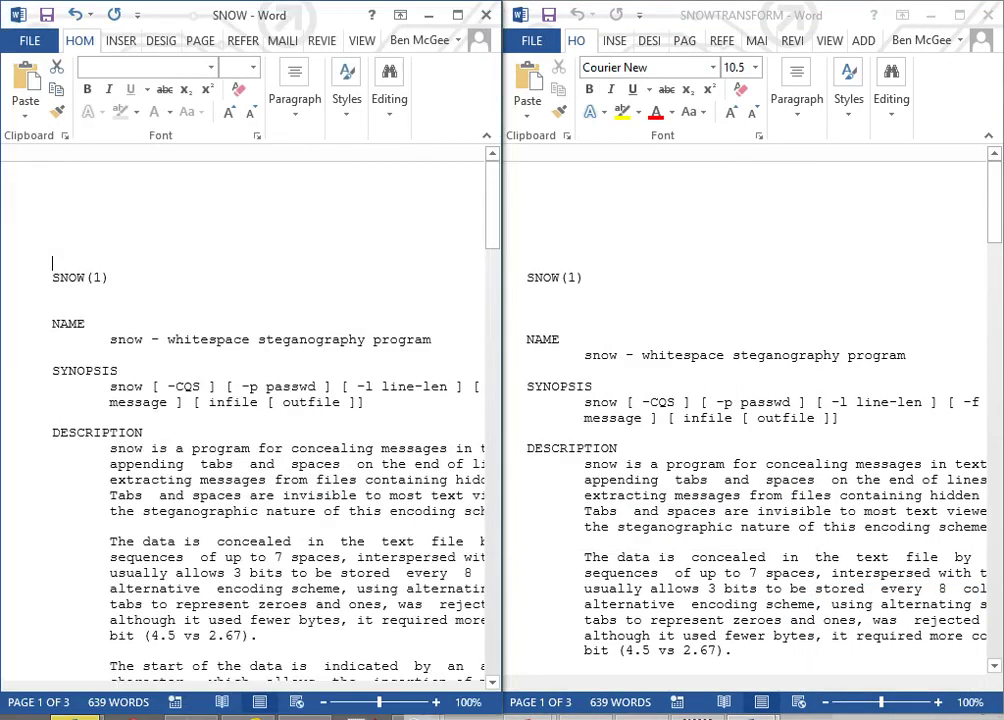
Scroll through both documents to compare their identical text, then close SNOWTRANSFORM
{"action": "left_click_drag", "start_coordinate": [495, 235], "coordinate": [486, 129]}
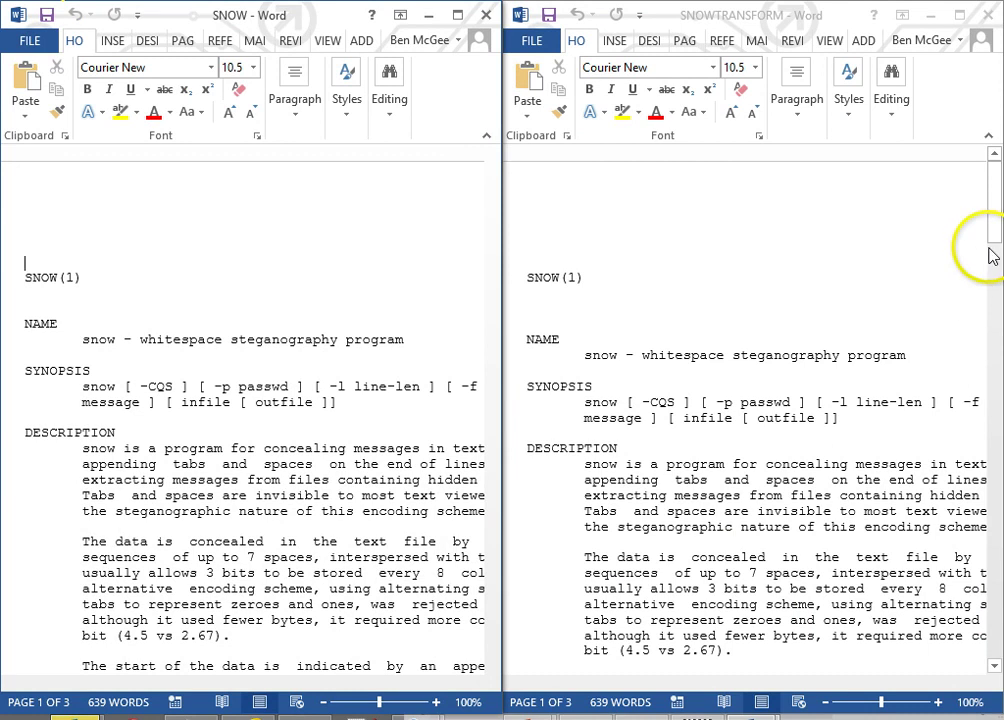
{"action": "left_click_drag", "start_coordinate": [992, 256], "coordinate": [975, 141]}
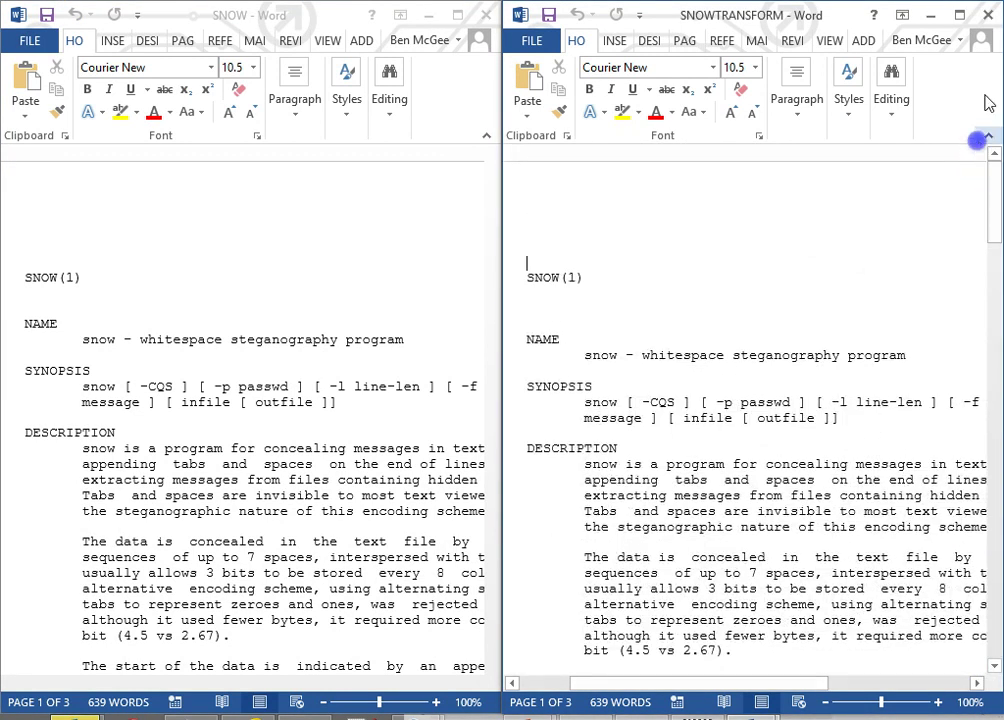
{"action": "left_click", "coordinate": [989, 17]}
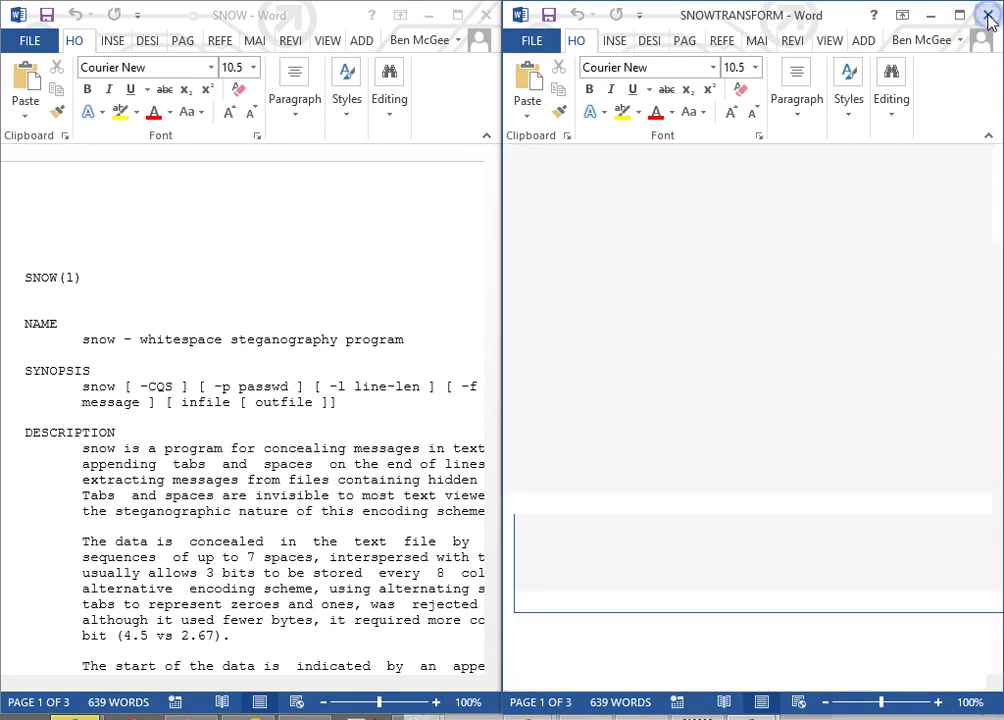
Close both Word windows, widen Explorer beside the console, and focus Command Prompt
{"action": "left_click", "coordinate": [486, 15]}
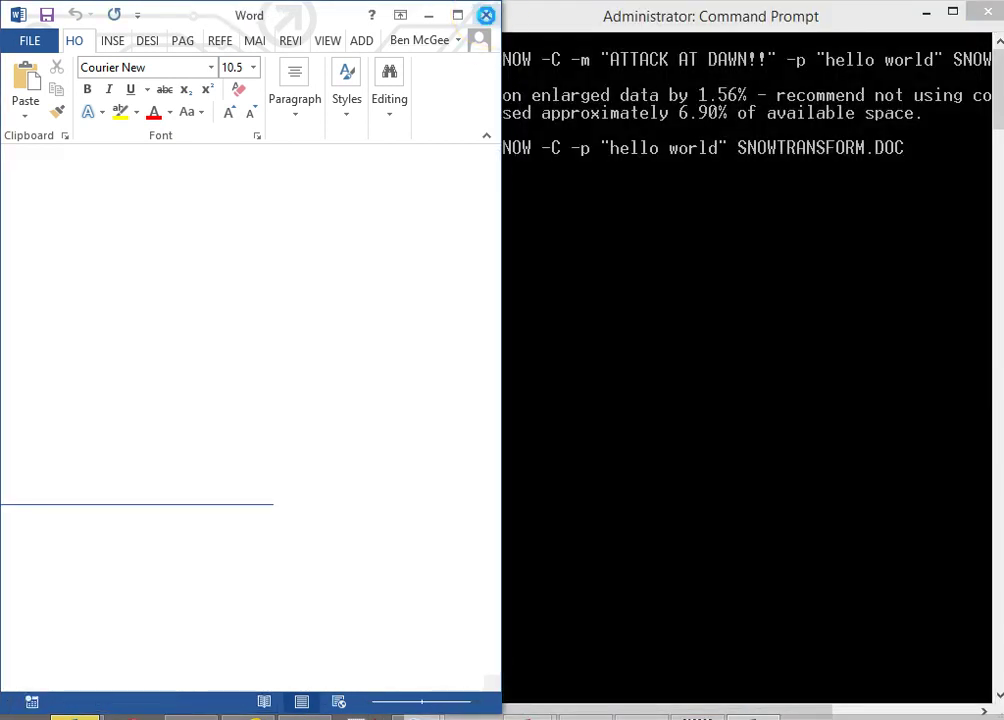
{"action": "left_click", "coordinate": [486, 15]}
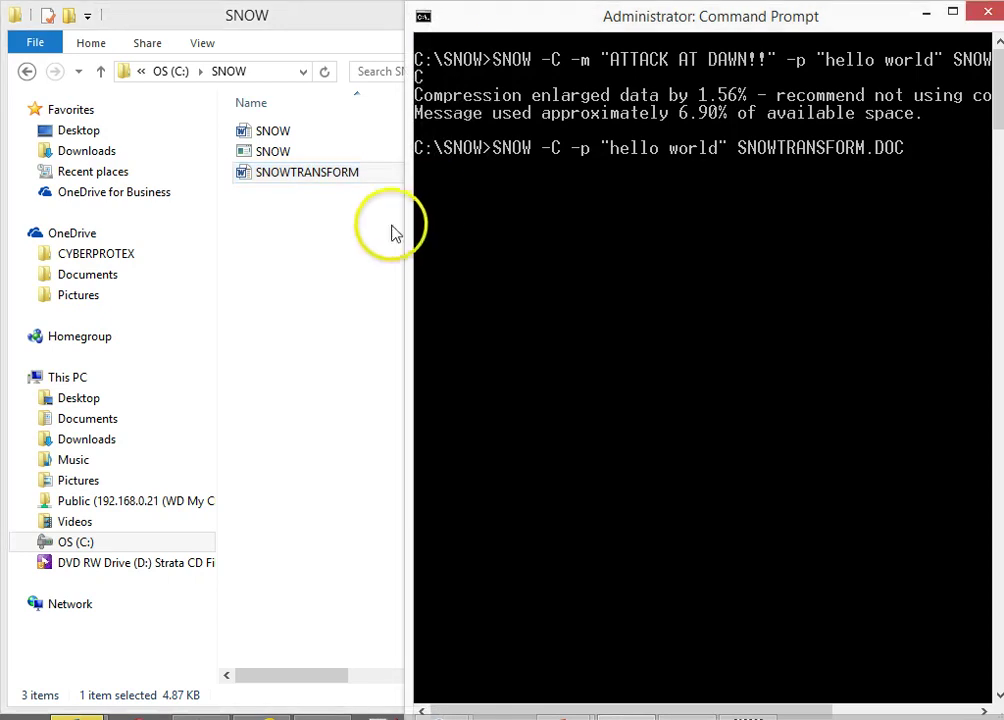
{"action": "left_click_drag", "start_coordinate": [392, 231], "coordinate": [474, 228]}
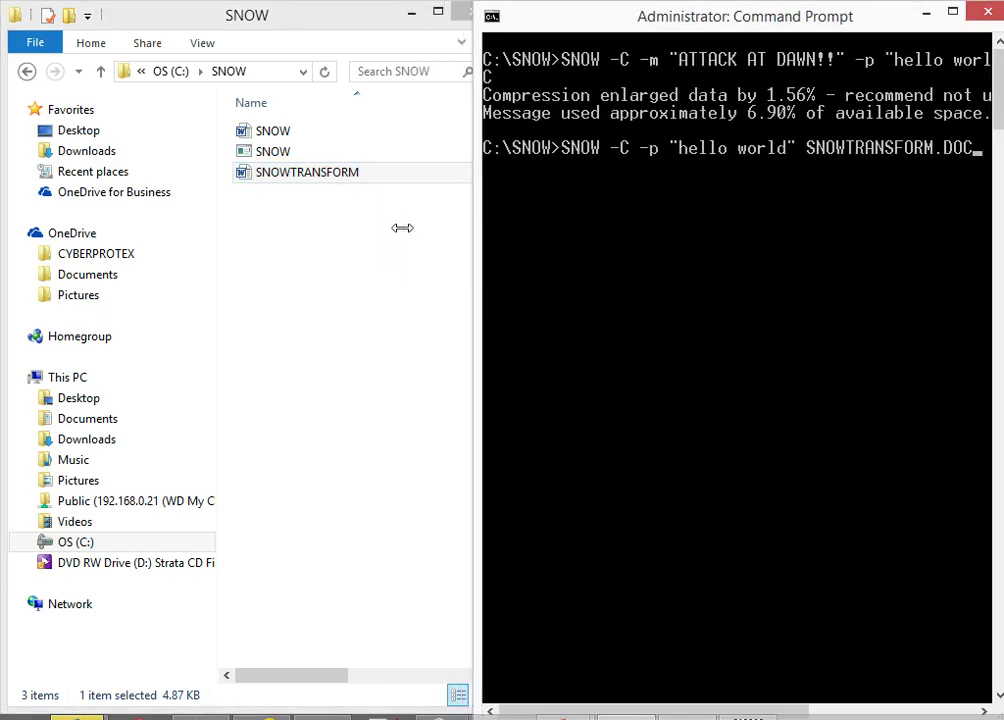
{"action": "left_click", "coordinate": [821, 163]}
Run SNOW -C -p "hello world" on SNOWTRANSFORM.DOC to reveal 'ATTACK AT DAWN!!', then glance at the charms
{"action": "key", "text": "Return"}
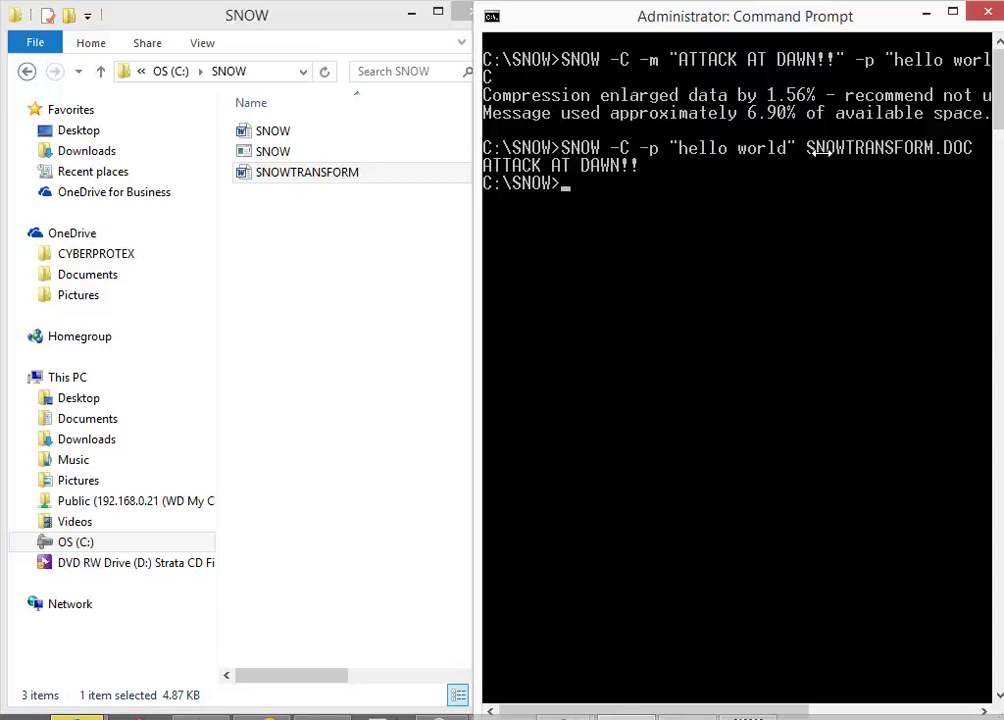
{"action": "key", "text": "super+c"}
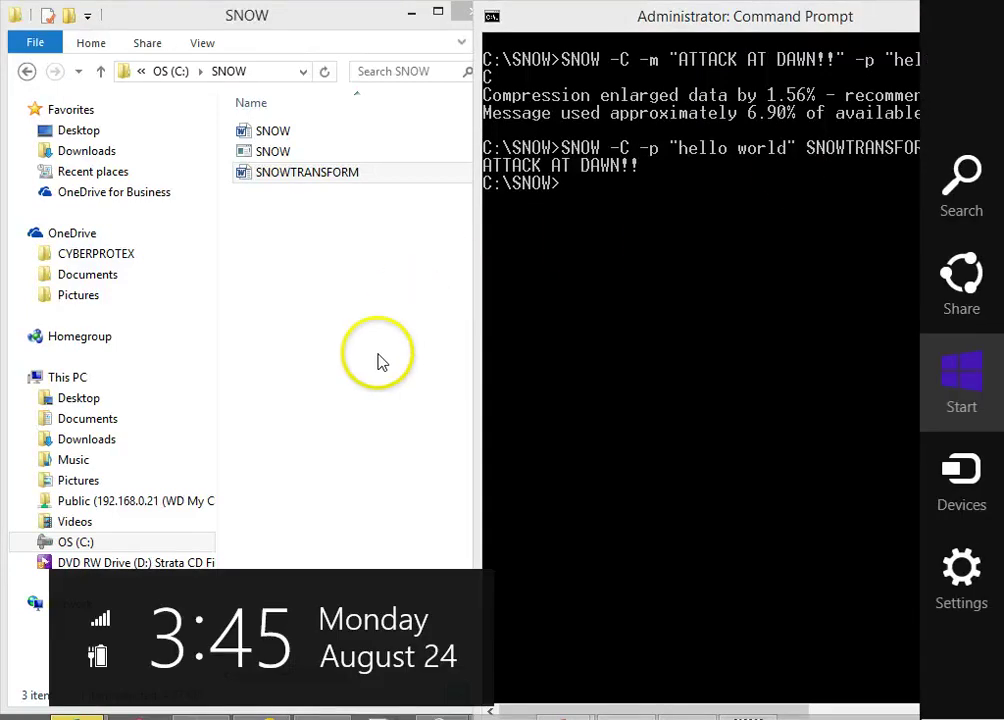
{"action": "key", "text": "Escape"}
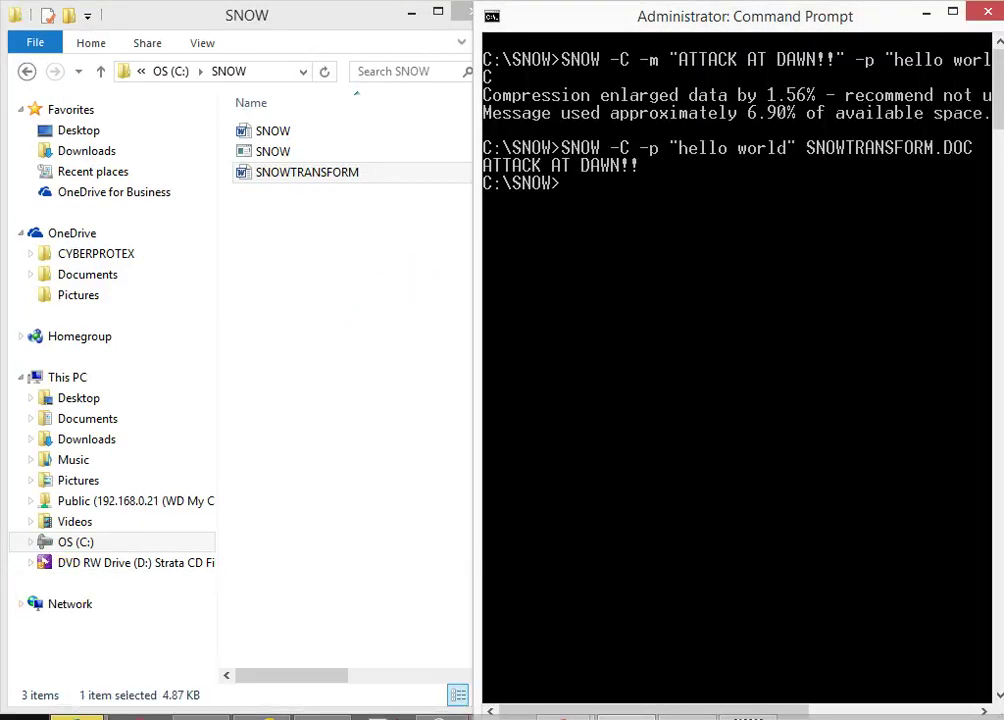
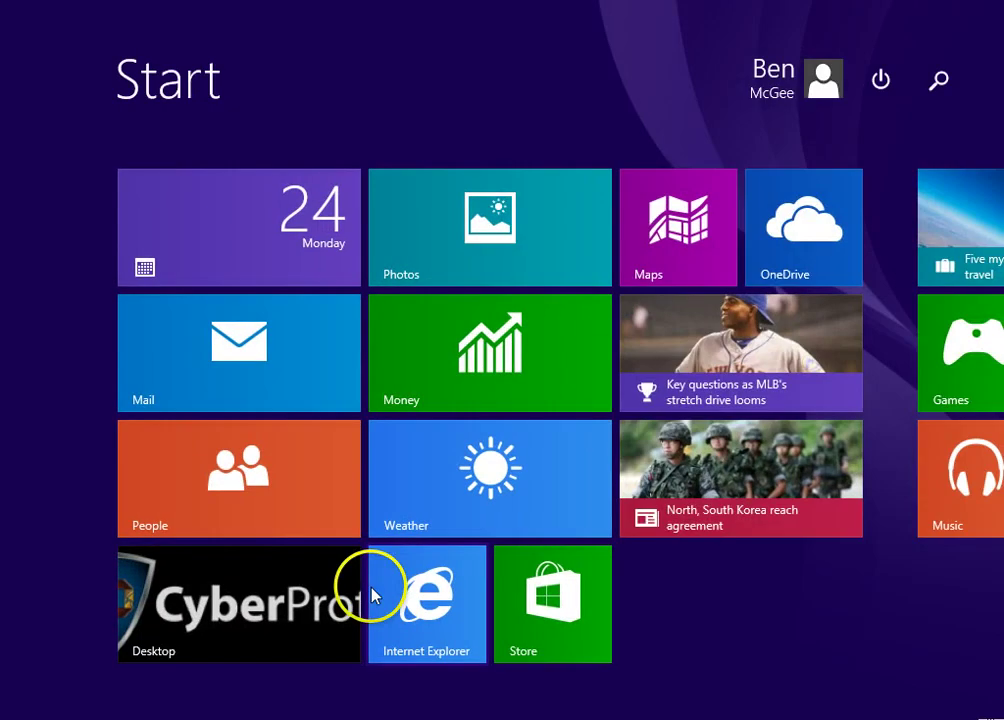
Launch HashCalc by searching 'hash' on the Start screen, then set Data Format to File
{"action": "type", "text": "hash"}
{"action": "key", "text": "Return"}
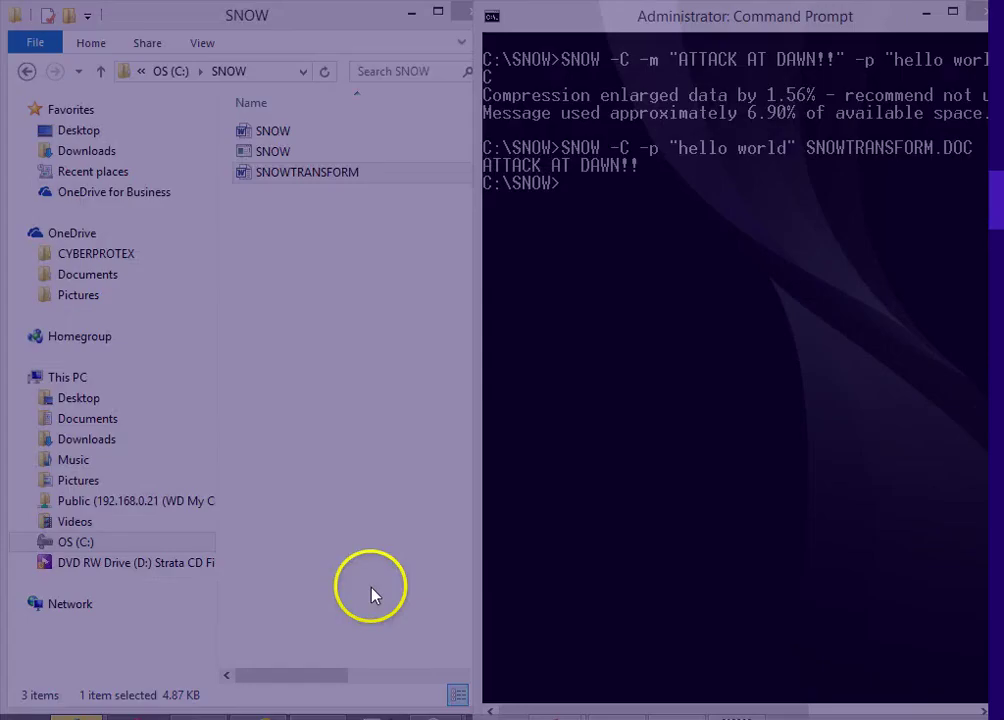
{"action": "left_click", "coordinate": [326, 120]}
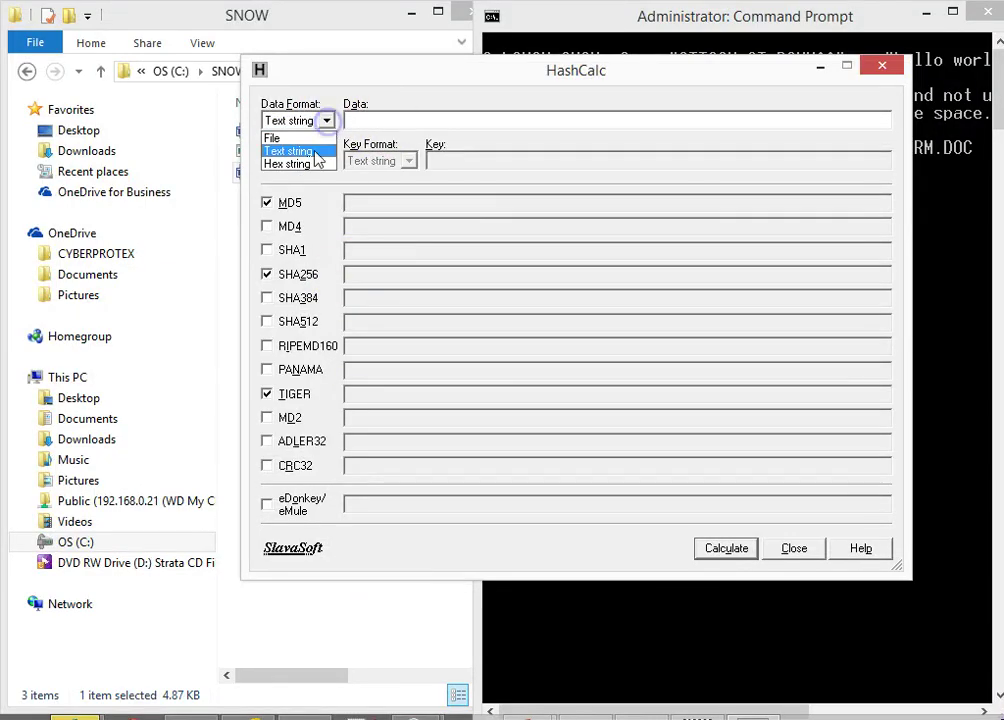
{"action": "left_click", "coordinate": [300, 138]}
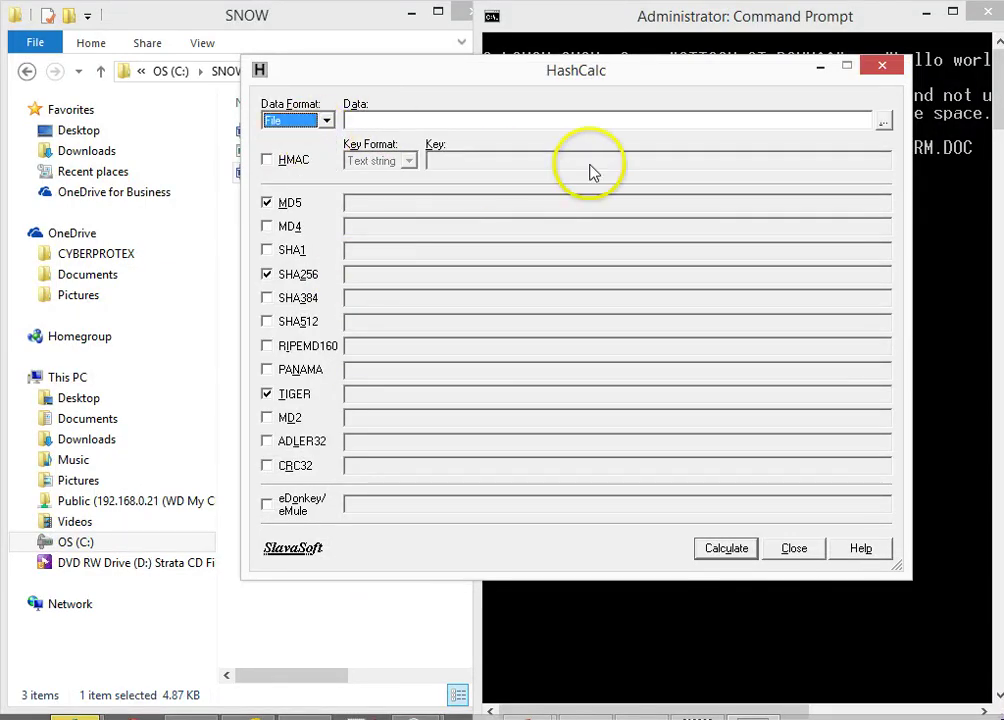
Browse the OS (C:) drive into the SNOW folder and load SNOW.DOC as the data file
{"action": "left_click", "coordinate": [884, 120]}
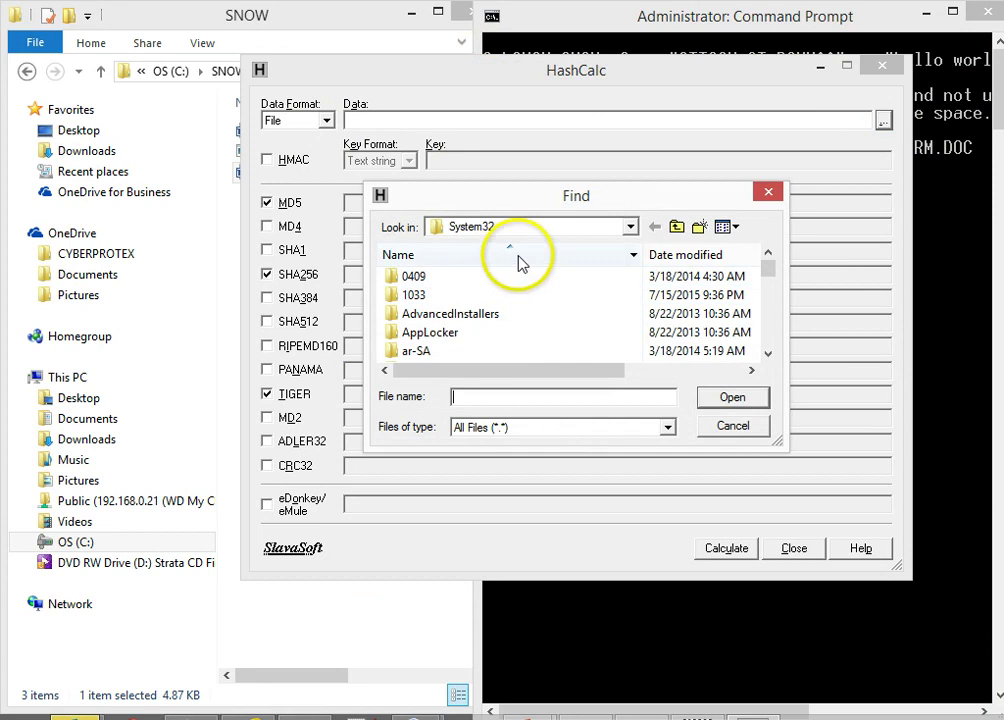
{"action": "left_click", "coordinate": [630, 227]}
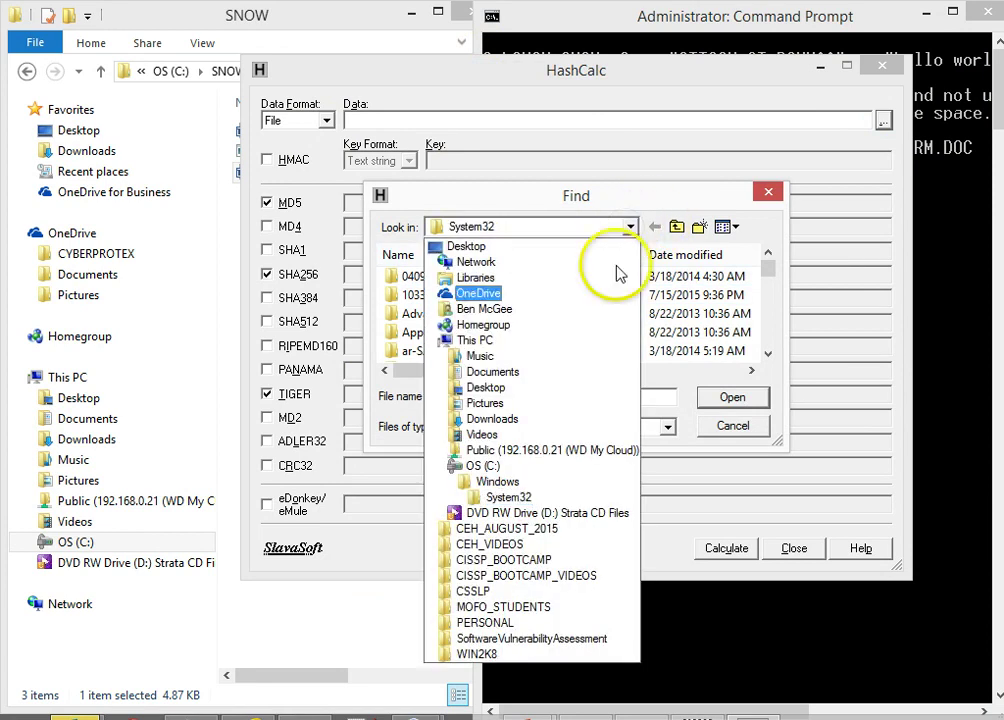
{"action": "left_click", "coordinate": [540, 466]}
{"action": "scroll", "coordinate": [755, 330], "scroll_direction": "down", "scroll_amount": 5}
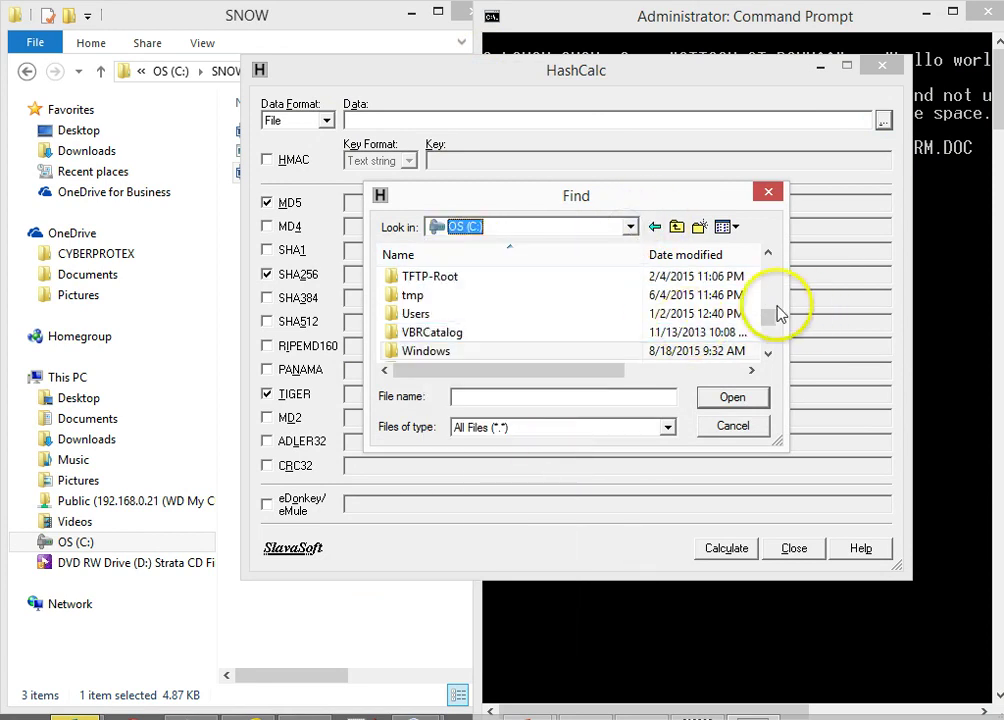
{"action": "mouse_move", "coordinate": [777, 305]}
{"action": "left_mouse_down"}
{"action": "mouse_move", "coordinate": [770, 330]}
{"action": "mouse_move", "coordinate": [774, 299]}
{"action": "mouse_move", "coordinate": [773, 309]}
{"action": "left_mouse_up"}
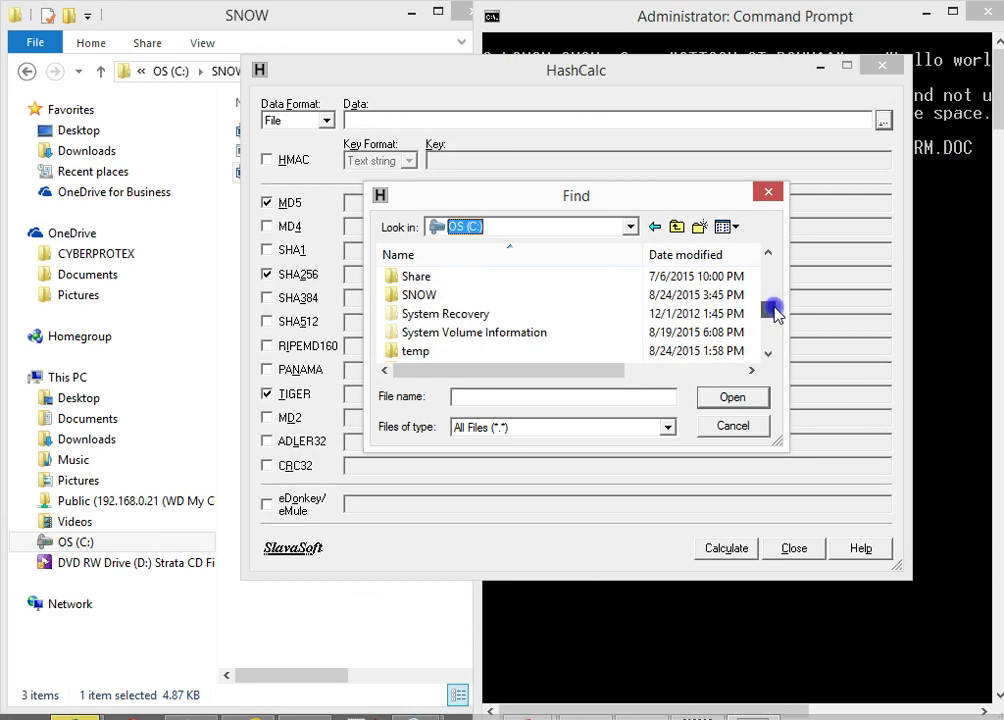
{"action": "left_click", "coordinate": [420, 296]}
{"action": "double_click", "coordinate": [424, 297]}
{"action": "left_click", "coordinate": [416, 276]}
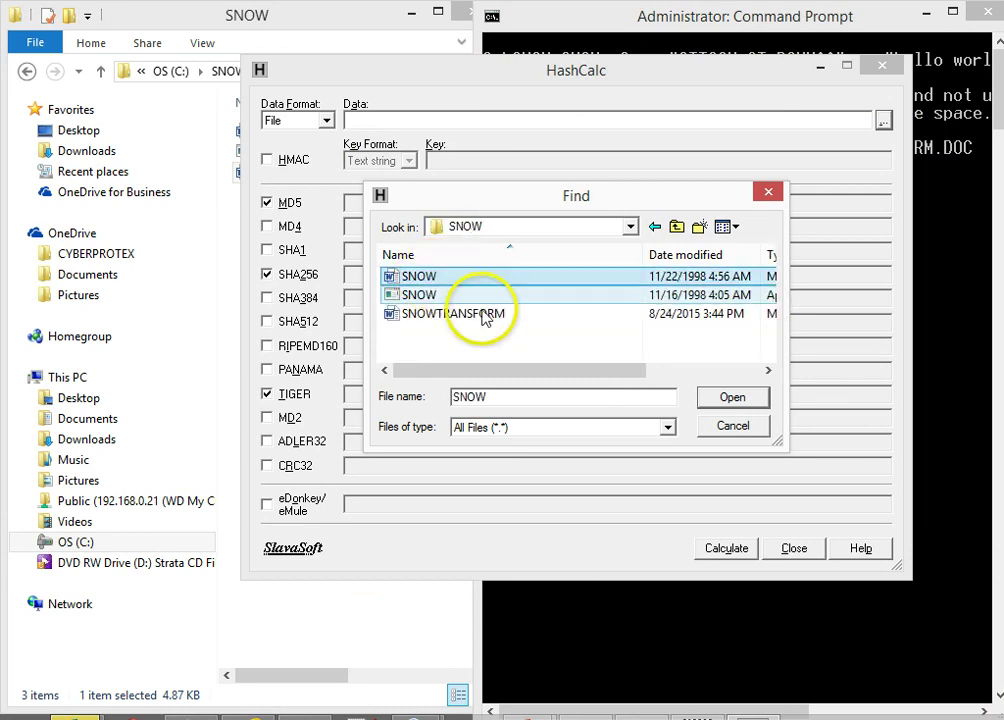
{"action": "left_click", "coordinate": [735, 398]}
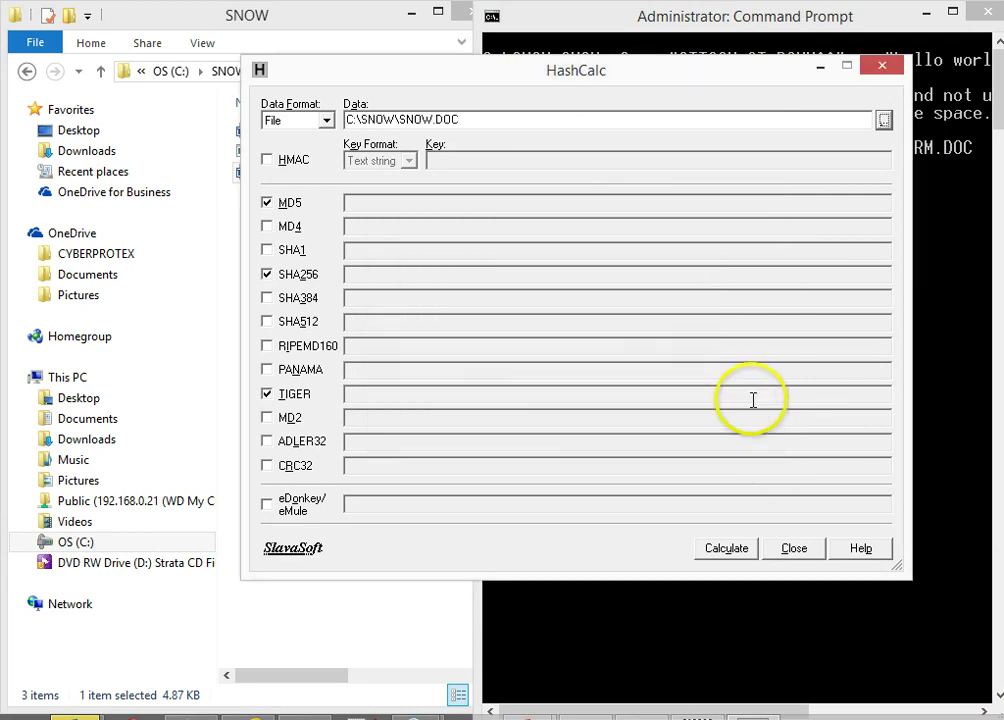
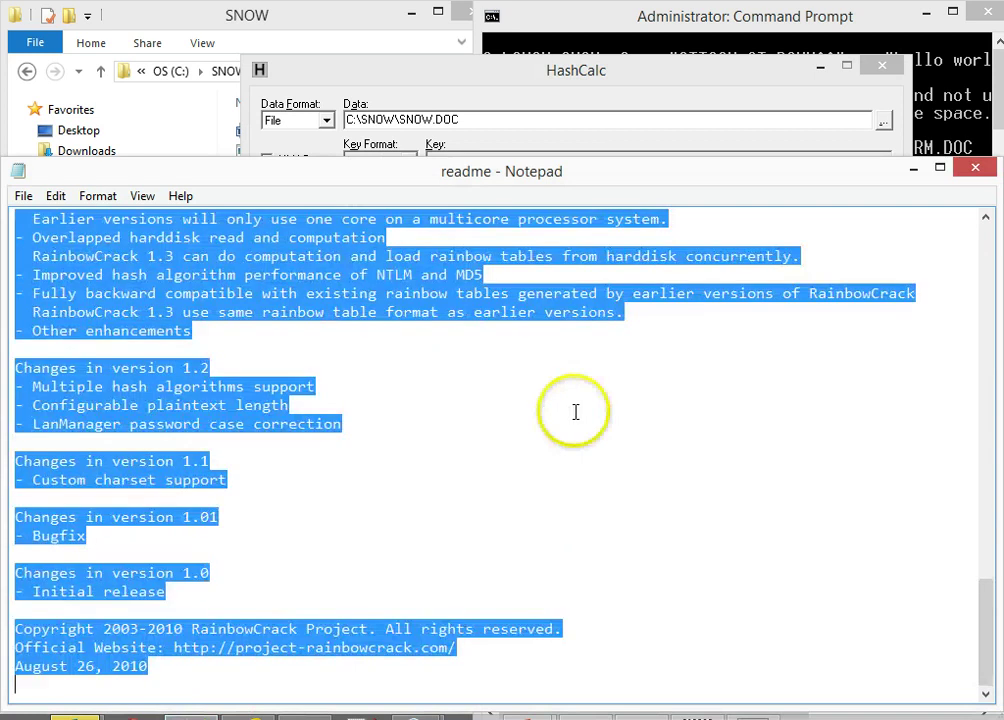
Paste the SNOW.DOC MD5 into Notepad, then hash SNOWTRANSFORM.DOC and select its MD5
{"action": "type", "text": "6bad2928736aef5dd77a5ef8d0008668"}
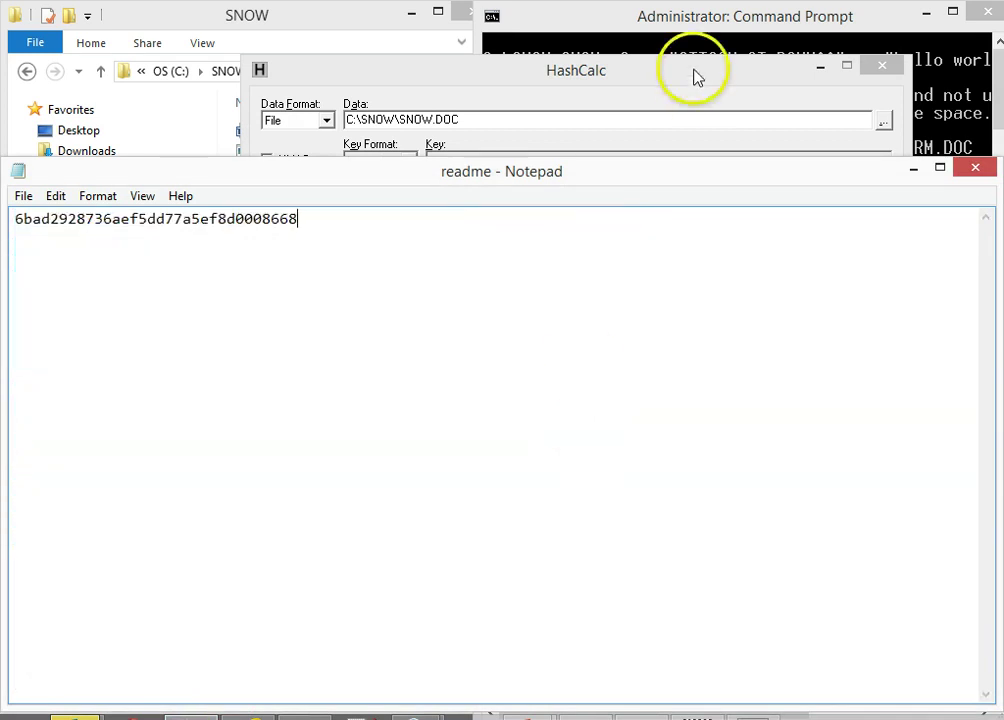
{"action": "left_click", "coordinate": [591, 72]}
{"action": "left_click", "coordinate": [883, 120]}
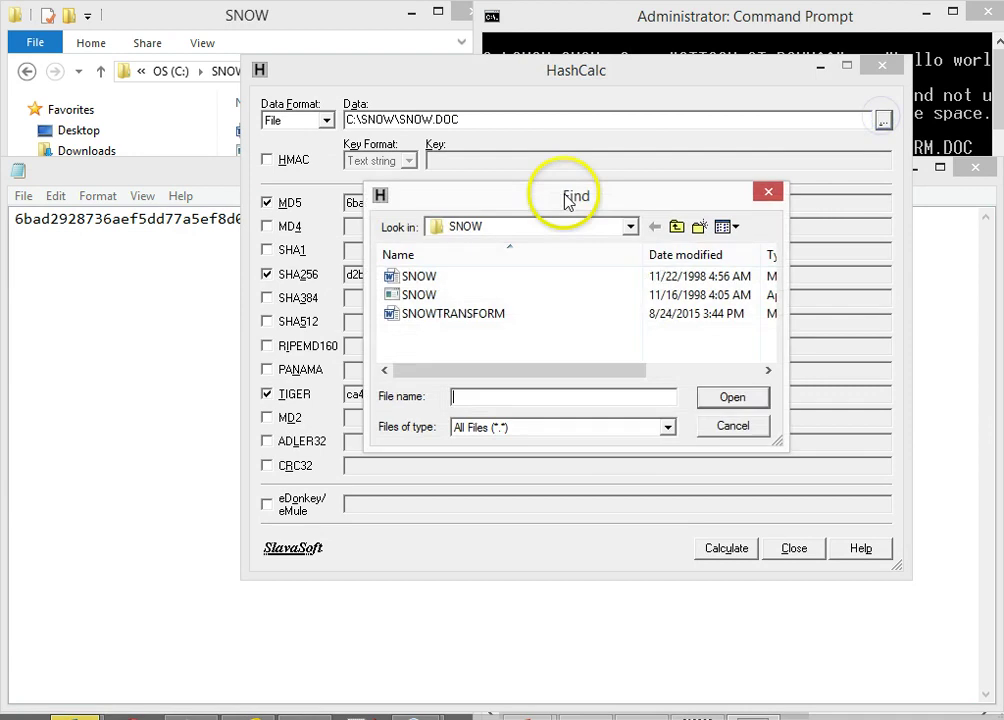
{"action": "left_click", "coordinate": [444, 314]}
{"action": "left_click", "coordinate": [722, 395]}
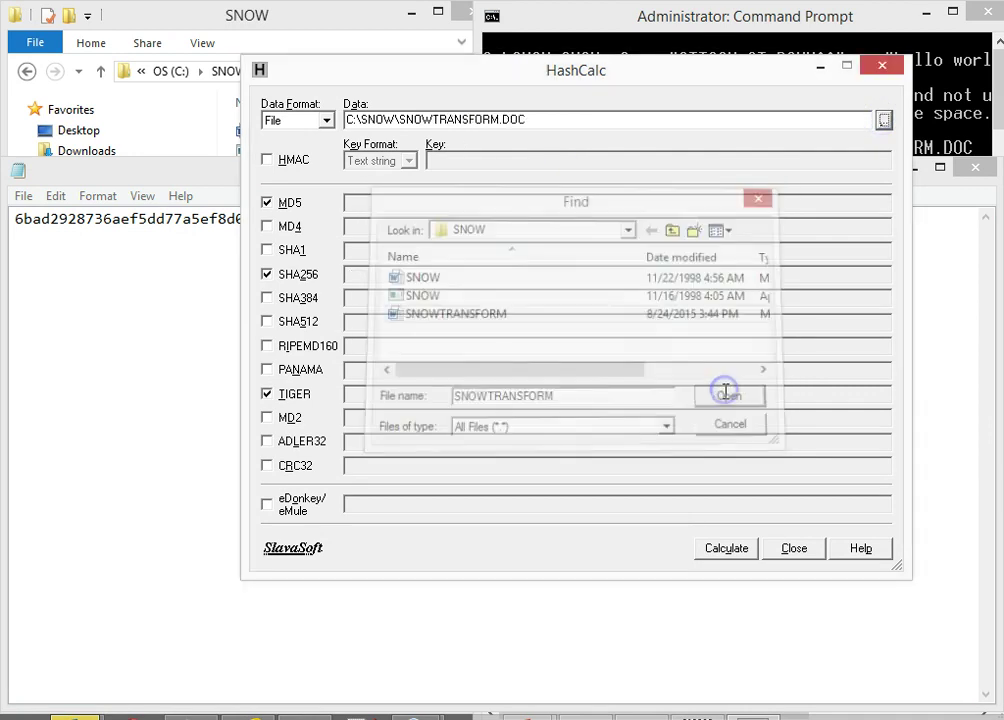
{"action": "left_click", "coordinate": [726, 549]}
{"action": "left_click_drag", "start_coordinate": [556, 203], "coordinate": [349, 174]}
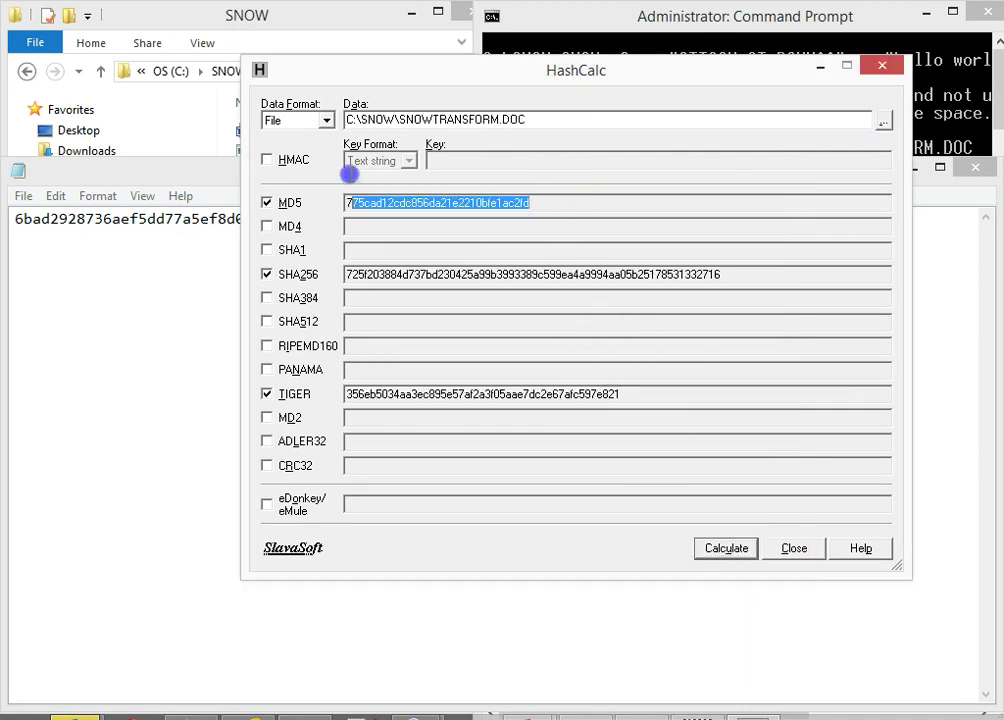
Paste the SNOWTRANSFORM.DOC MD5 775cad12cdc856da21e2210bfe1ac2fd under the SNOW.DOC hash in Notepad
{"action": "left_click", "coordinate": [119, 287]}
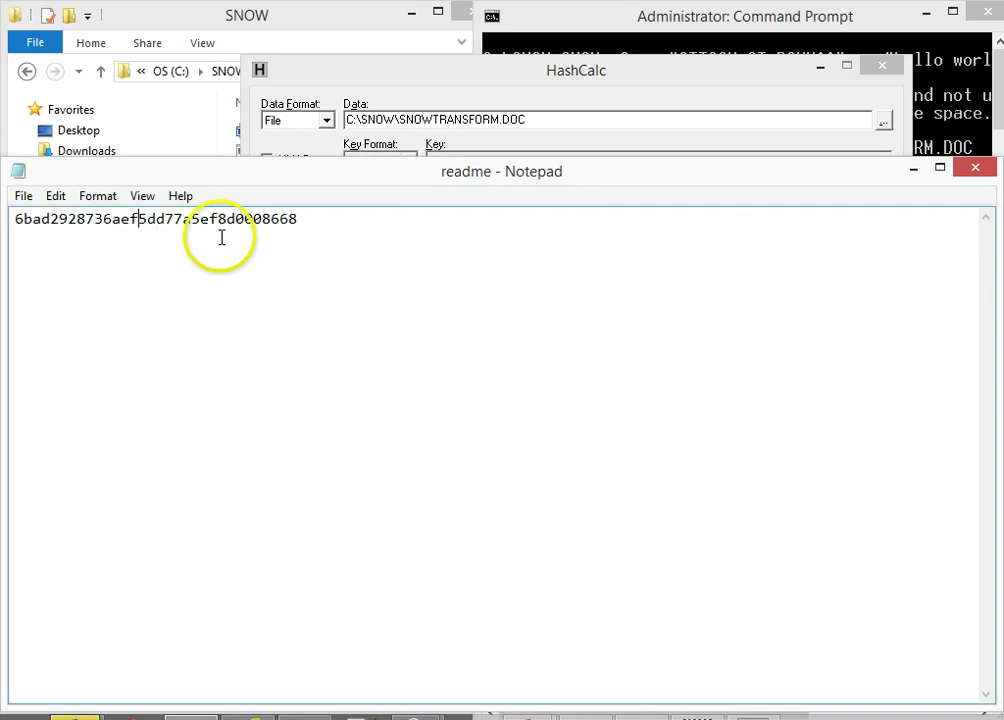
{"action": "type", "text": "775cad12cdc856da21e2210bfe1ac2fd"}
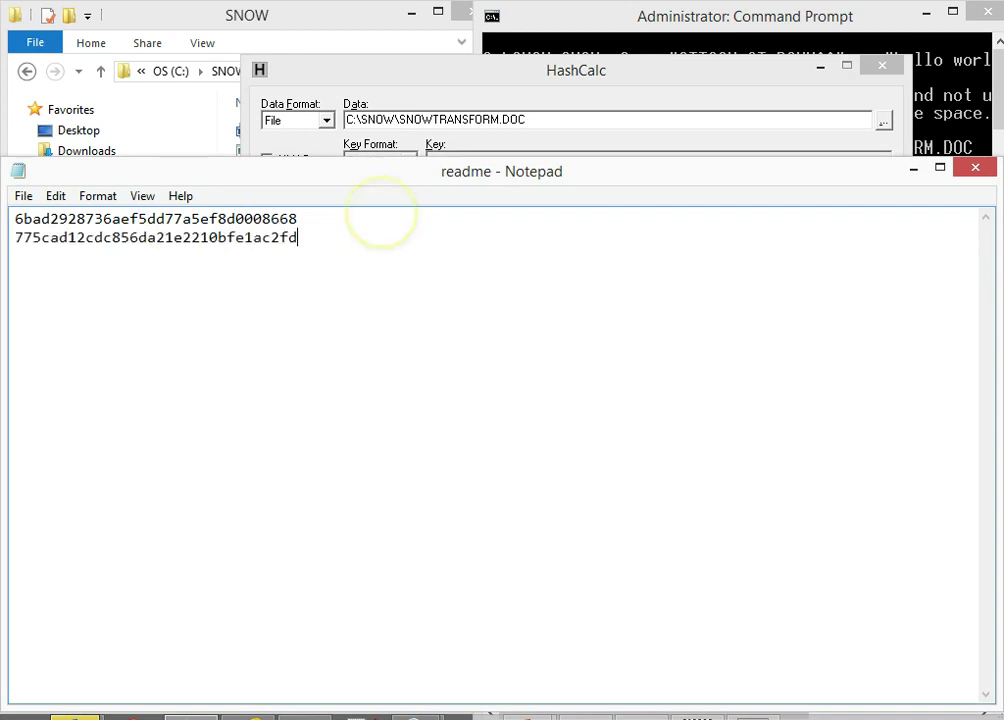
{"action": "key", "text": "Return"}
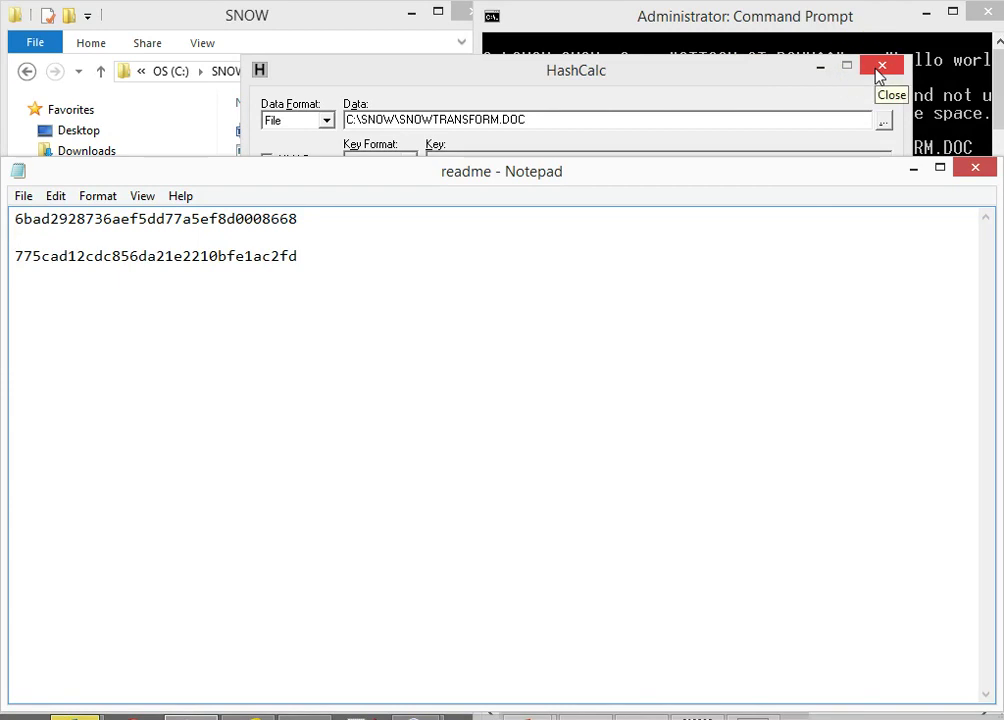
{"action": "mouse_move", "coordinate": [752, 712]}
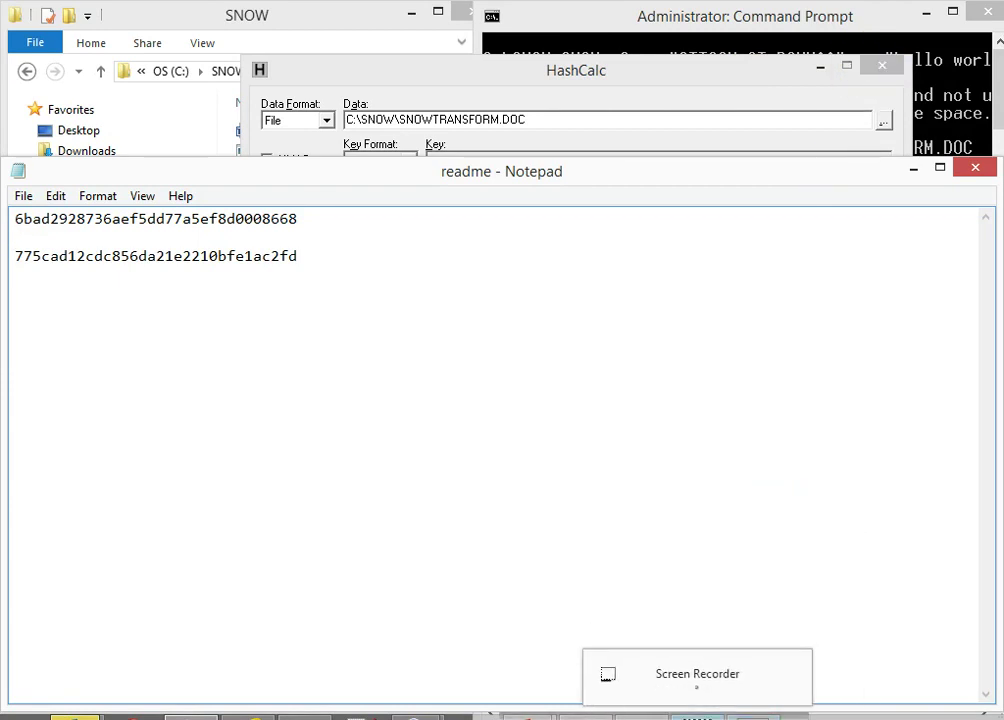
{"action": "mouse_move", "coordinate": [720, 674]}
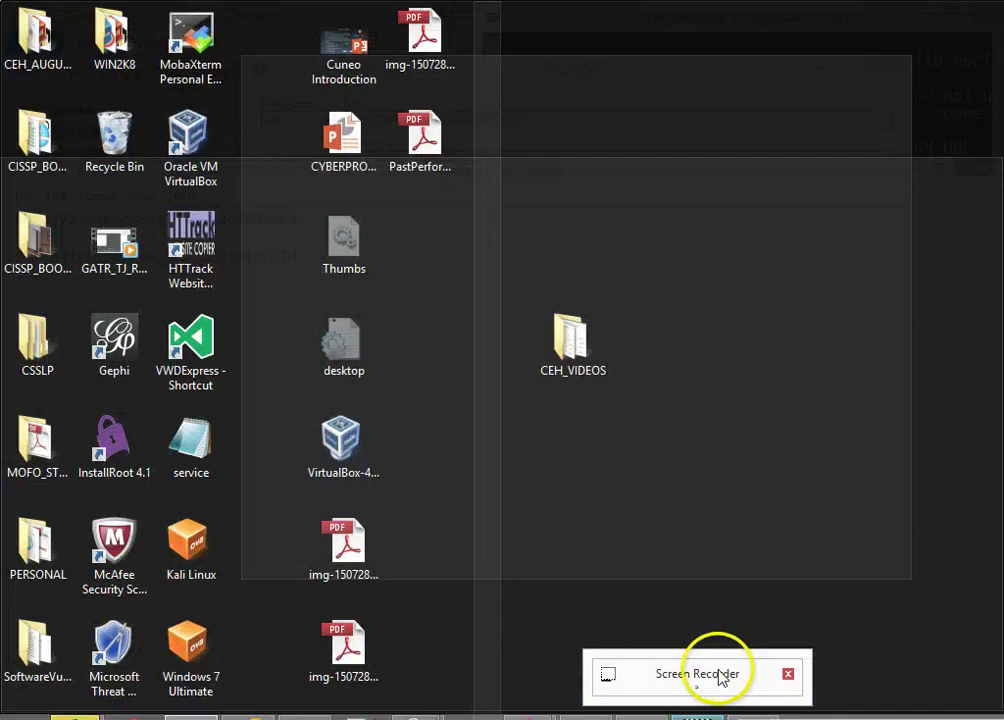